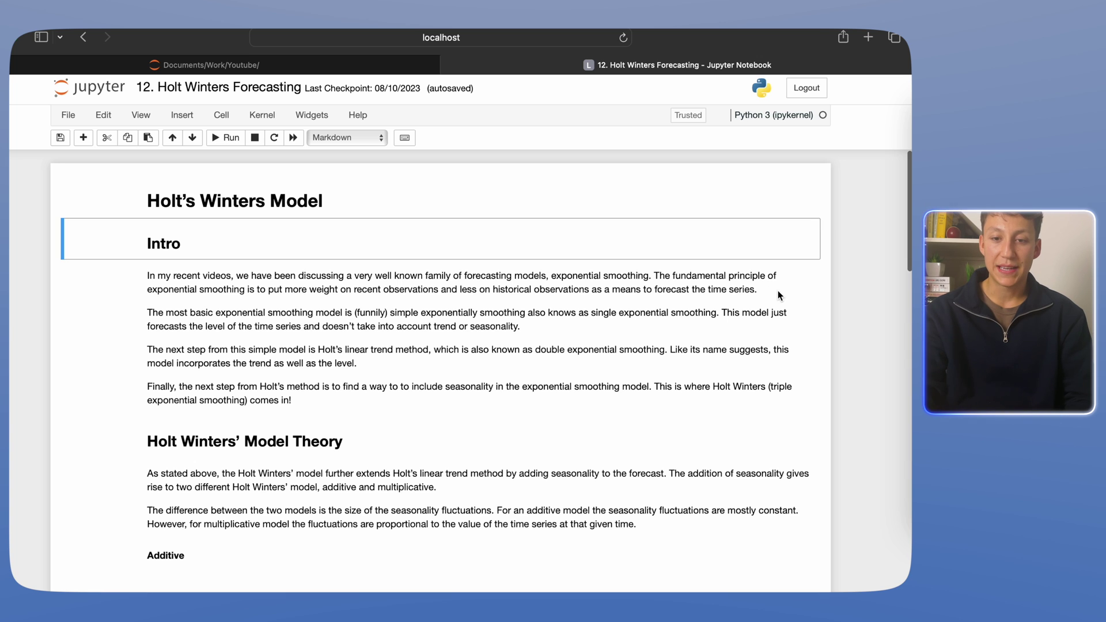
Highlight the first Intro paragraph, the Holt's linear trend sentence, and the final seasonality paragraph.
{"action": "left_click_drag", "start_coordinate": [784, 288], "coordinate": [143, 276]}
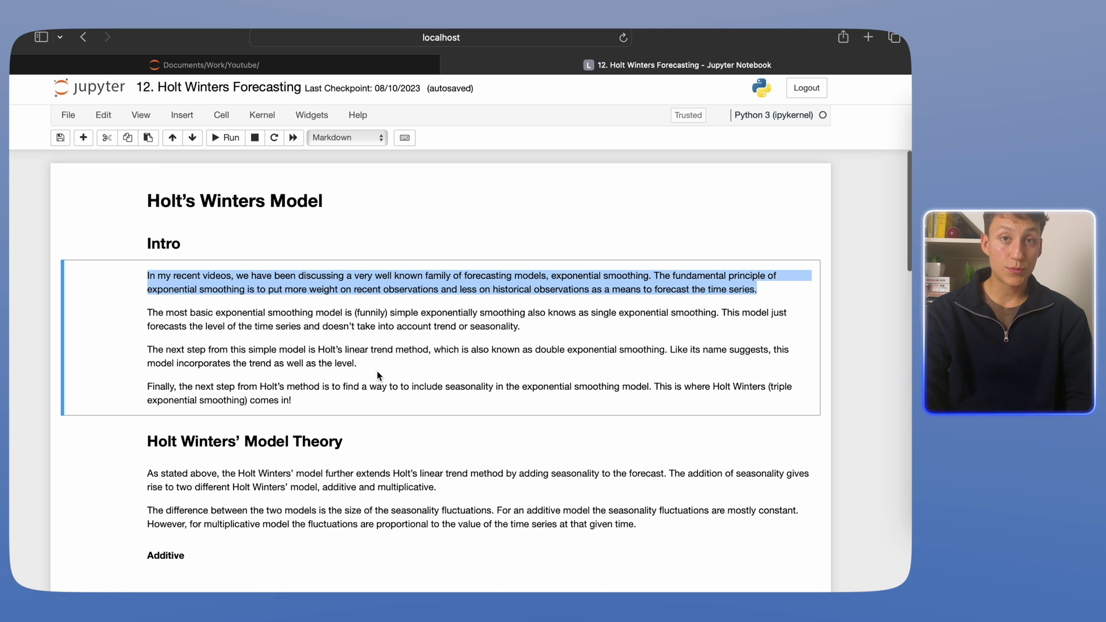
{"action": "left_click_drag", "start_coordinate": [321, 349], "coordinate": [423, 357]}
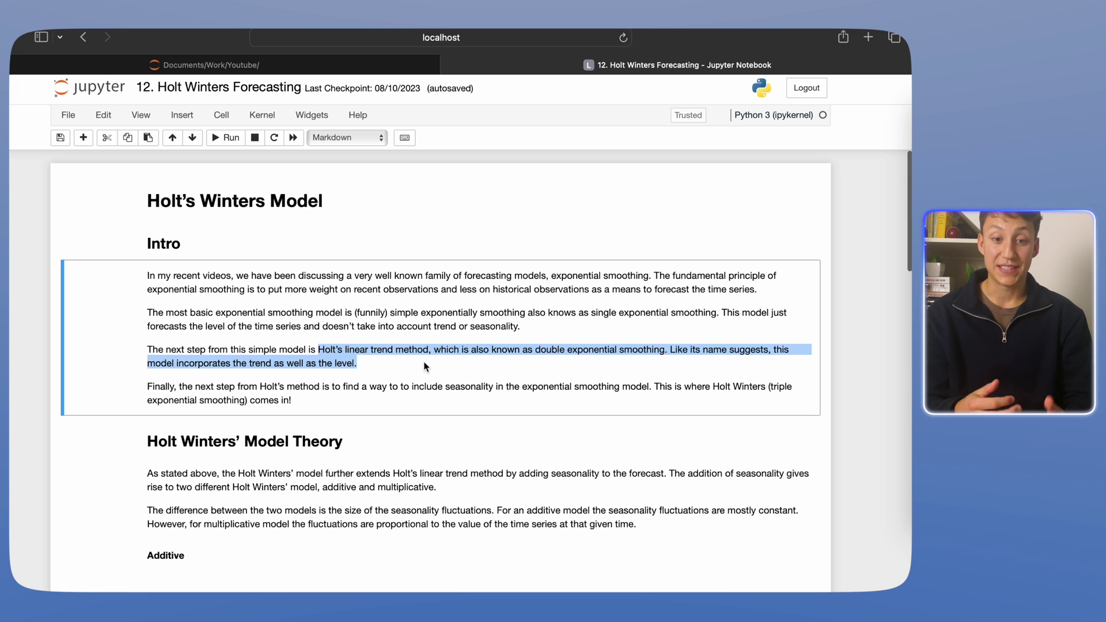
{"action": "left_click_drag", "start_coordinate": [293, 400], "coordinate": [158, 381]}
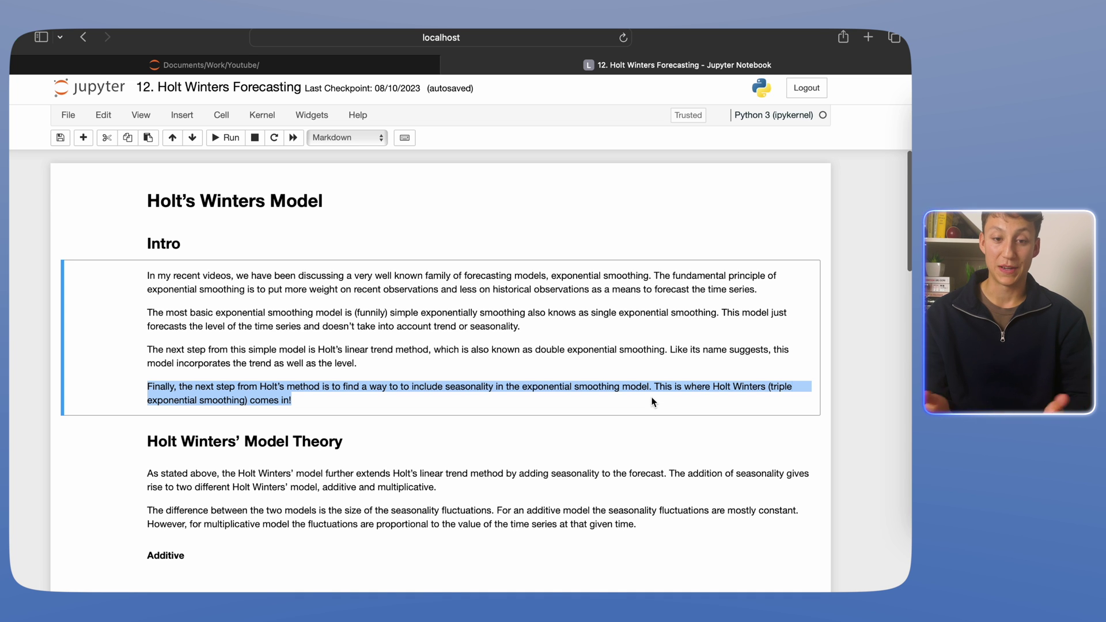
Scroll down to the additive overall, level, trend and seasonality equations in Holt Winters' Model Theory.
{"action": "scroll", "coordinate": [653, 402], "scroll_direction": "down", "scroll_amount": 5}
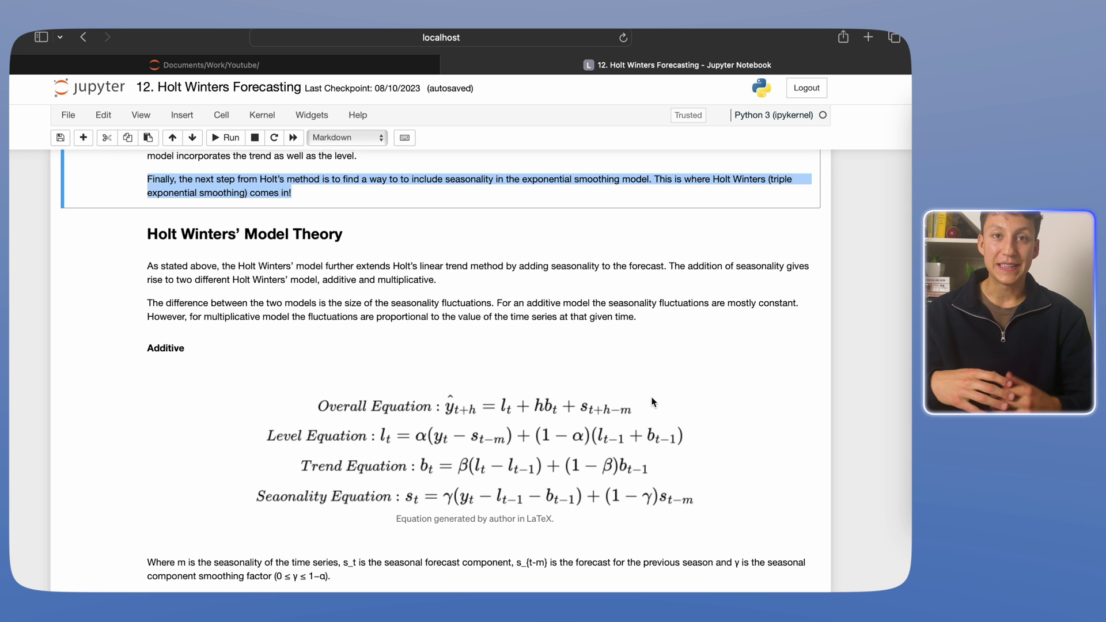
{"action": "scroll", "coordinate": [653, 401], "scroll_direction": "down", "scroll_amount": 1}
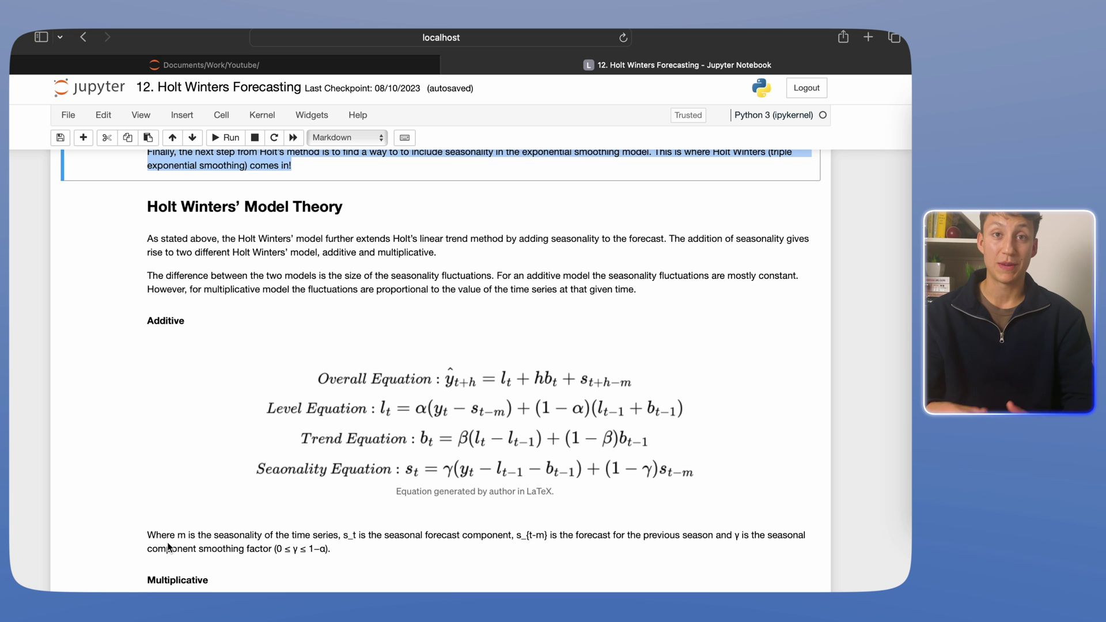
{"action": "scroll", "coordinate": [169, 547], "scroll_direction": "down", "scroll_amount": 1}
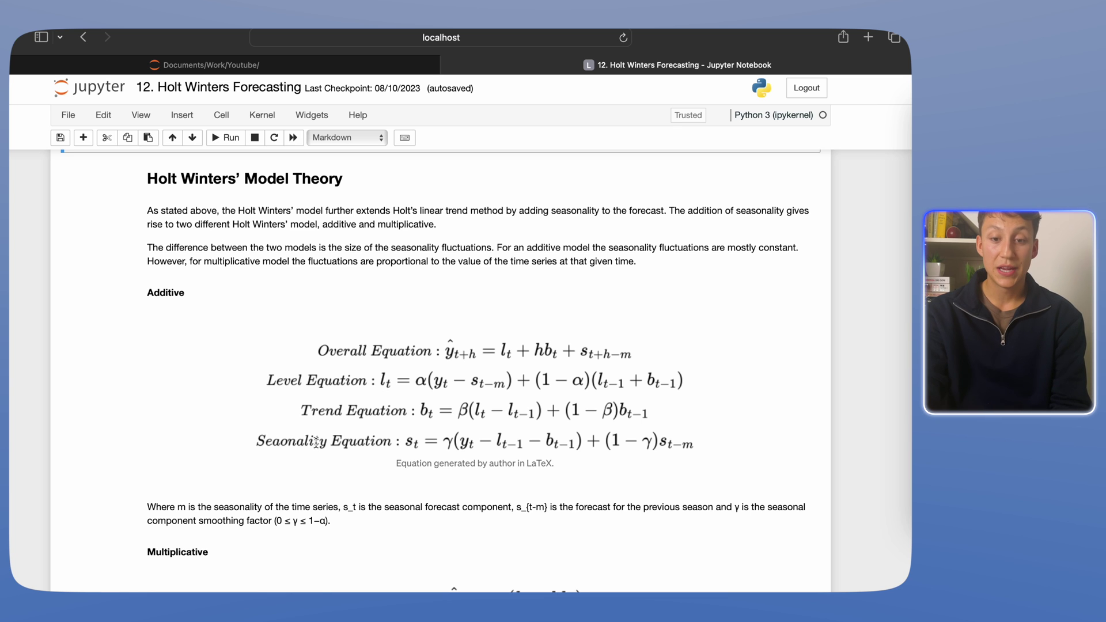
{"action": "scroll", "coordinate": [289, 438], "scroll_direction": "down", "scroll_amount": 1}
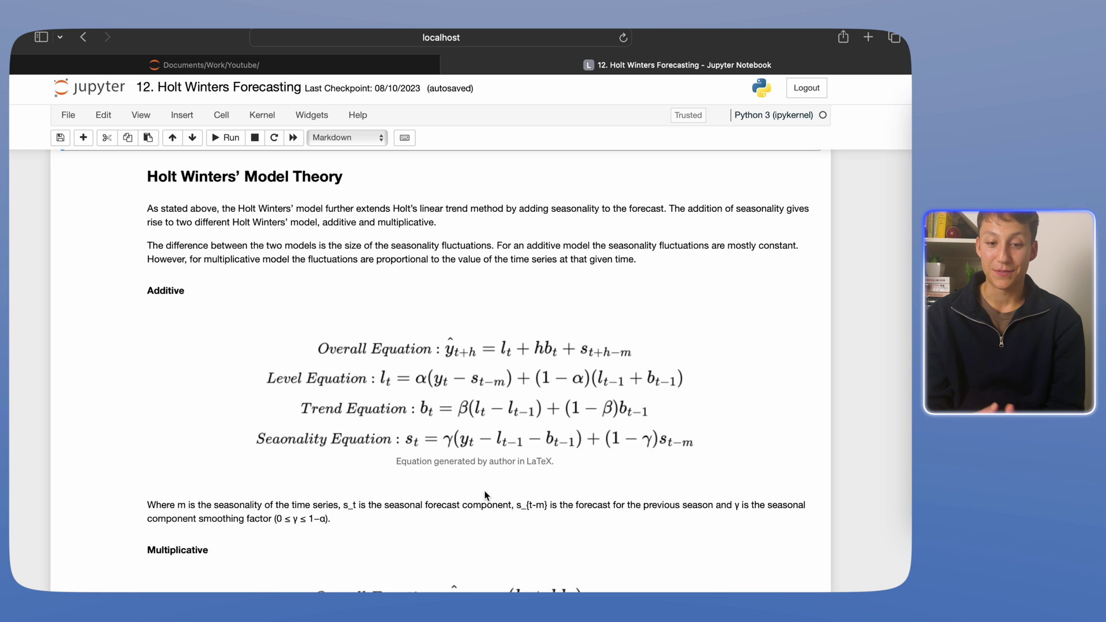
Highlight the α in the 1−α smoothing bound, then bring the multiplicative equations into view.
{"action": "scroll", "coordinate": [485, 496], "scroll_direction": "down", "scroll_amount": 2}
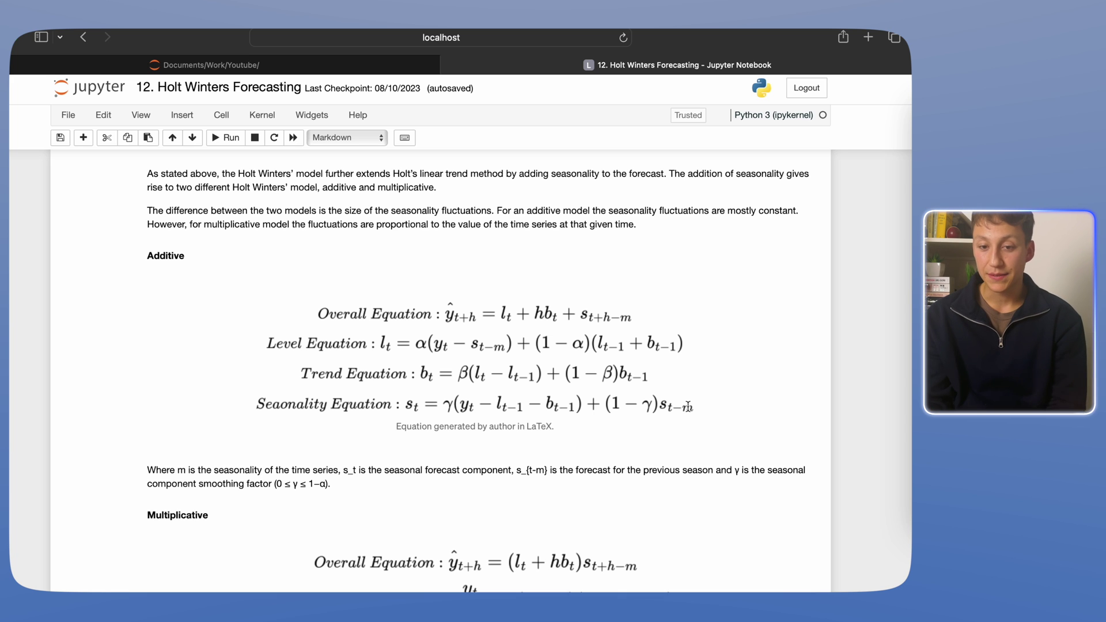
{"action": "scroll", "coordinate": [688, 406], "scroll_direction": "down", "scroll_amount": 2}
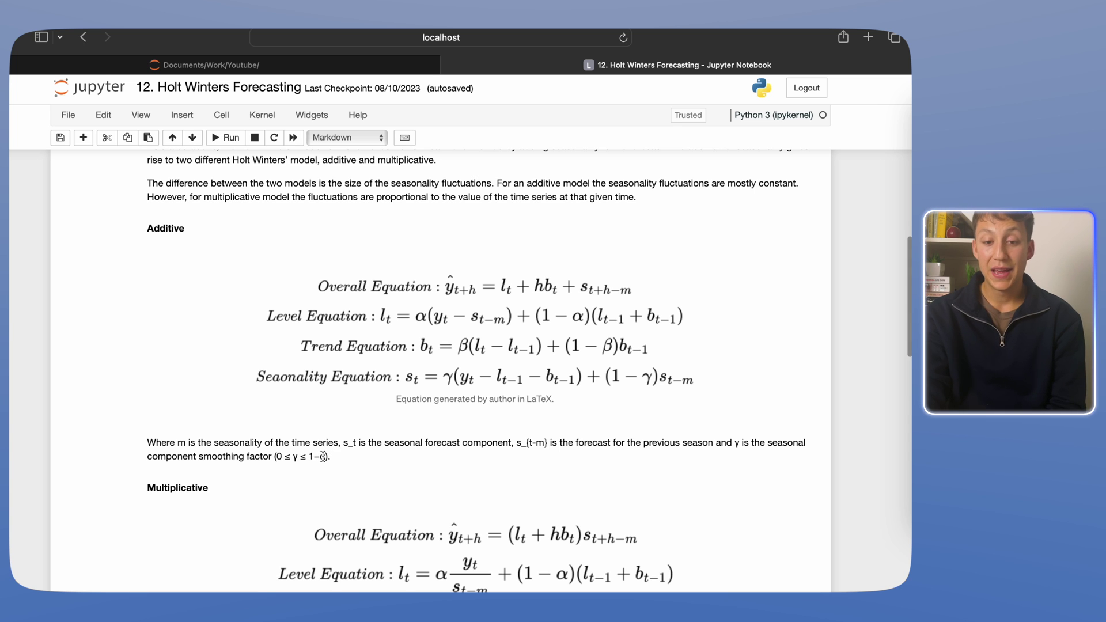
{"action": "left_click_drag", "start_coordinate": [321, 457], "coordinate": [325, 457]}
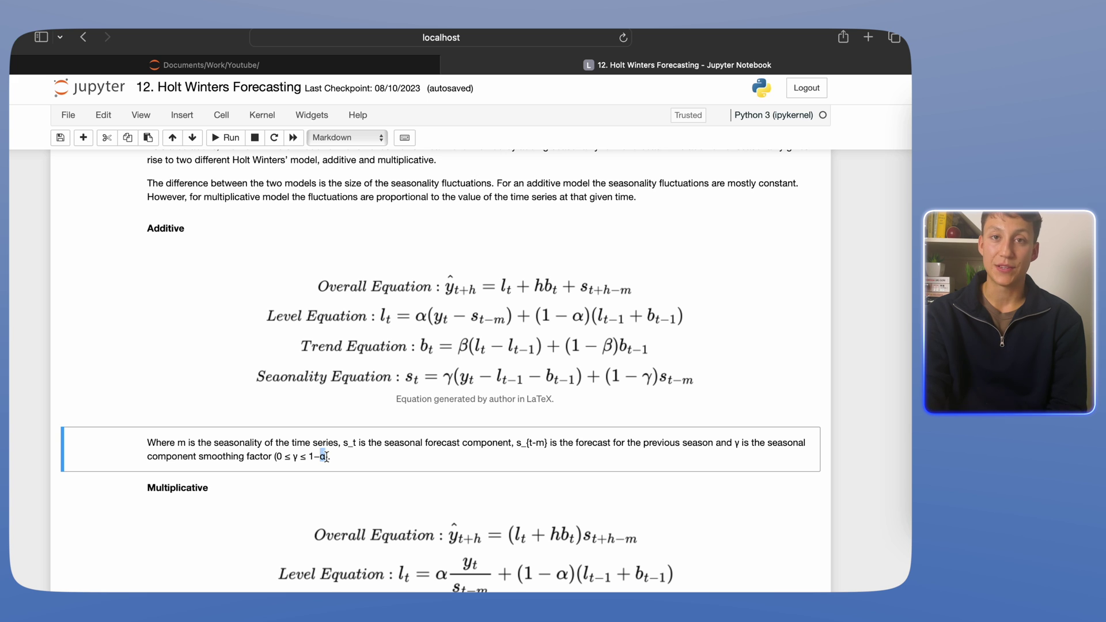
{"action": "scroll", "coordinate": [326, 457], "scroll_direction": "down", "scroll_amount": 3}
{"action": "scroll", "coordinate": [326, 457], "scroll_direction": "down", "scroll_amount": 1}
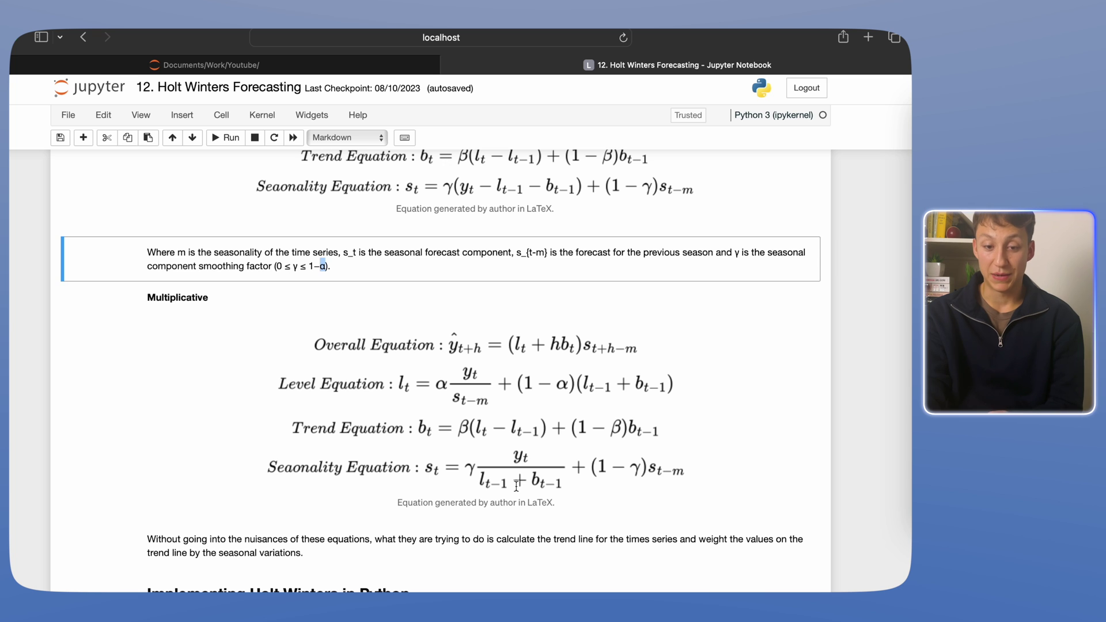
Scroll to the code cell that loads AirPassengers.csv, splits train/test and defines plot_func.
{"action": "scroll", "coordinate": [517, 484], "scroll_direction": "down", "scroll_amount": 2}
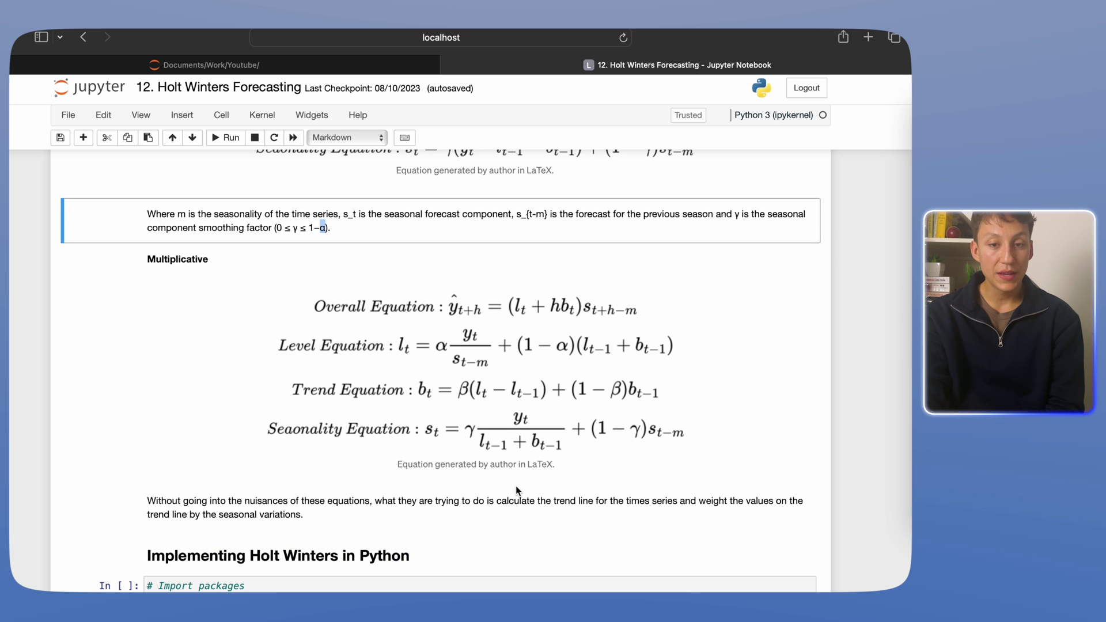
{"action": "scroll", "coordinate": [516, 486], "scroll_direction": "up", "scroll_amount": 2}
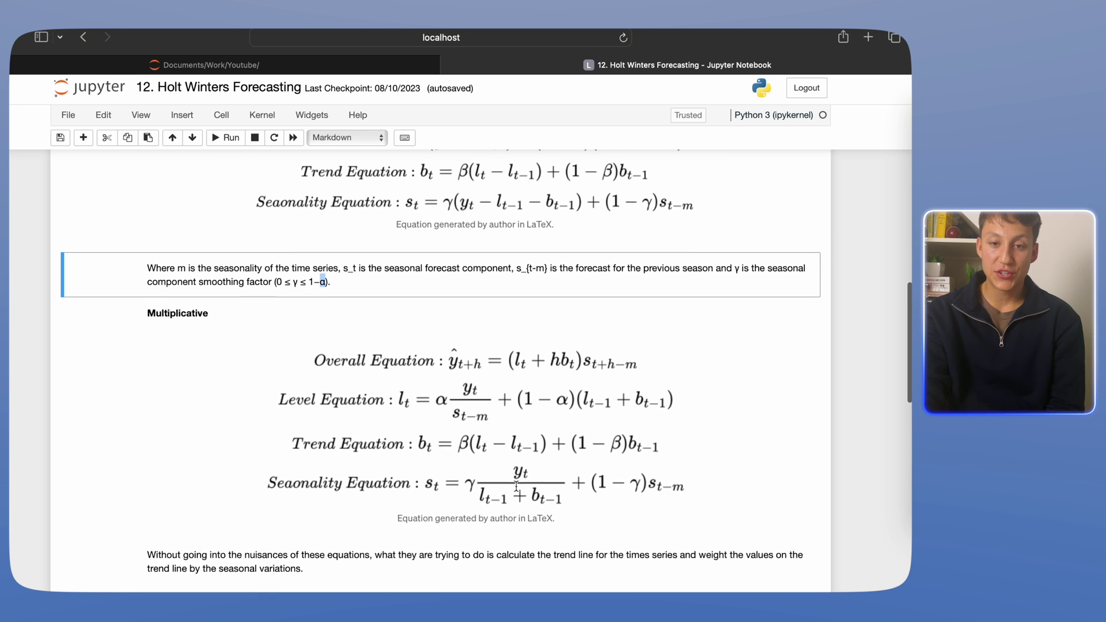
{"action": "scroll", "coordinate": [516, 486], "scroll_direction": "up", "scroll_amount": 3}
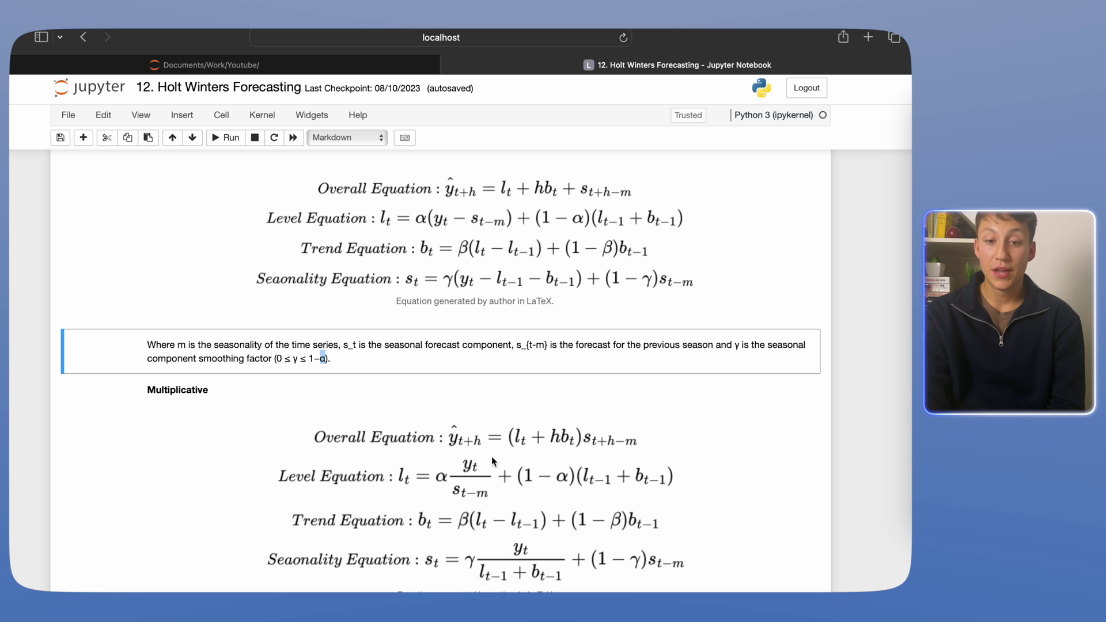
{"action": "scroll", "coordinate": [492, 460], "scroll_direction": "down", "scroll_amount": 1}
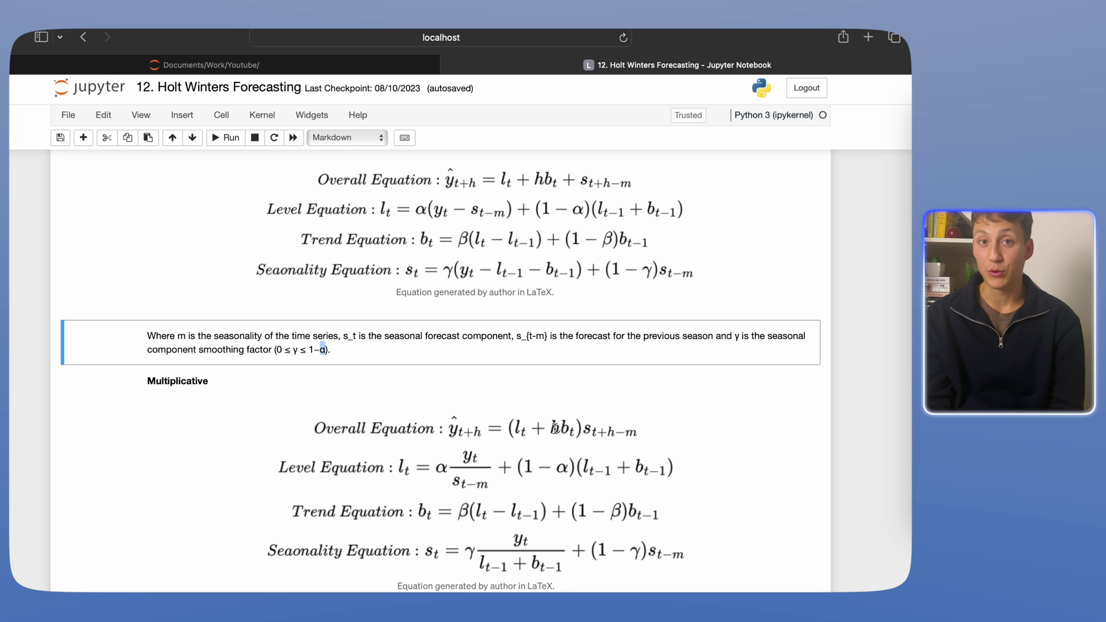
{"action": "scroll", "coordinate": [555, 430], "scroll_direction": "down", "scroll_amount": 1}
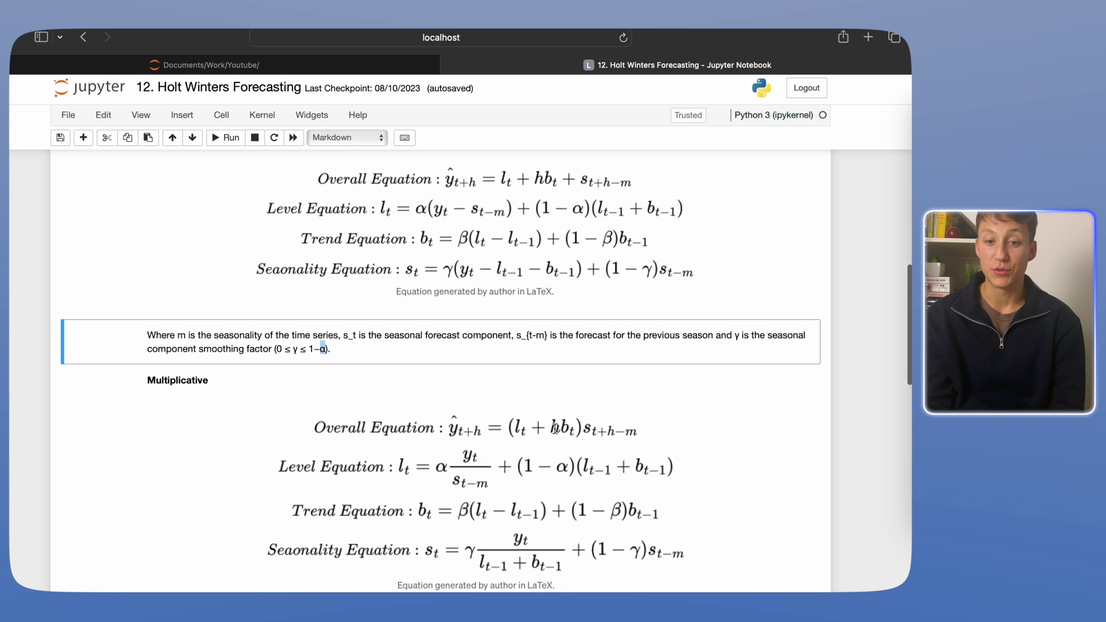
{"action": "scroll", "coordinate": [554, 429], "scroll_direction": "down", "scroll_amount": 6}
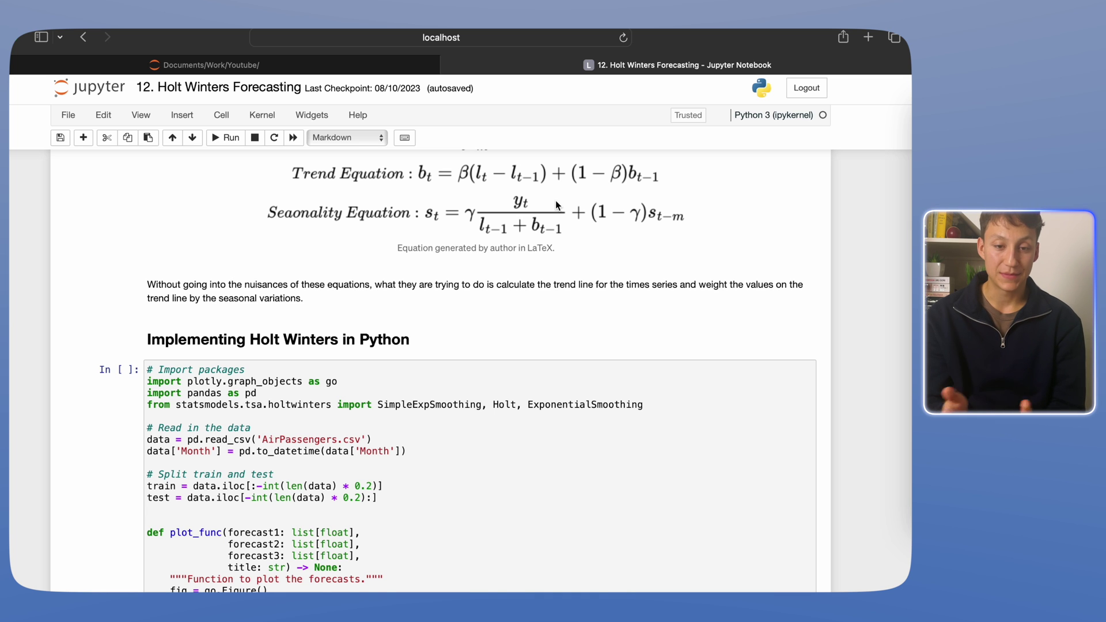
{"action": "scroll", "coordinate": [555, 199], "scroll_direction": "down", "scroll_amount": 5}
{"action": "left_click", "coordinate": [545, 285]}
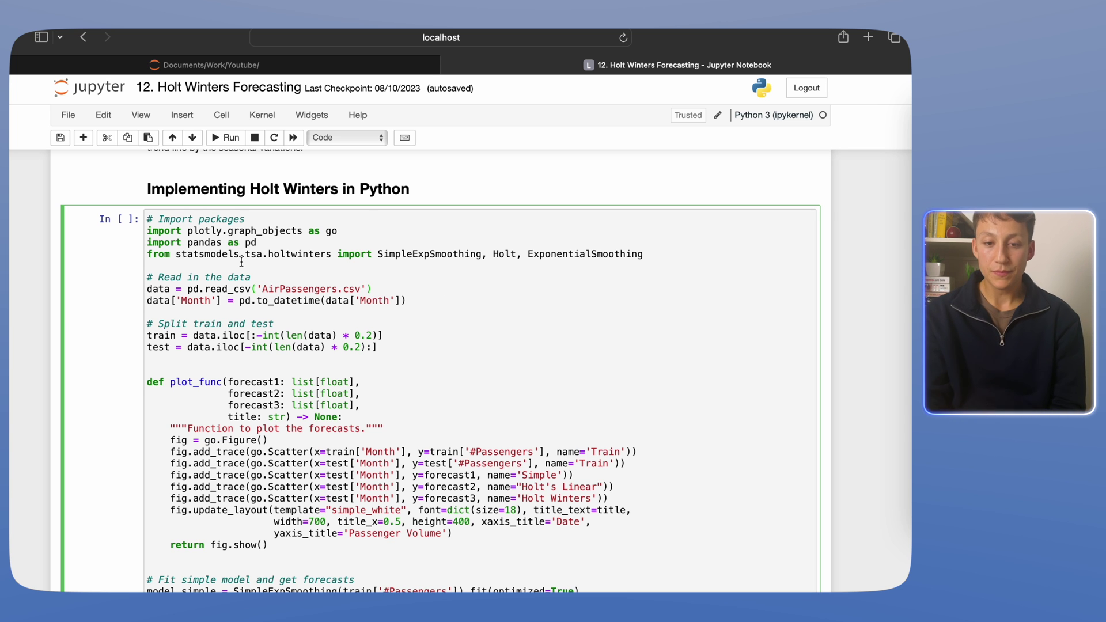
{"action": "scroll", "coordinate": [211, 238], "scroll_direction": "down", "scroll_amount": 1}
{"action": "double_click", "coordinate": [211, 238]}
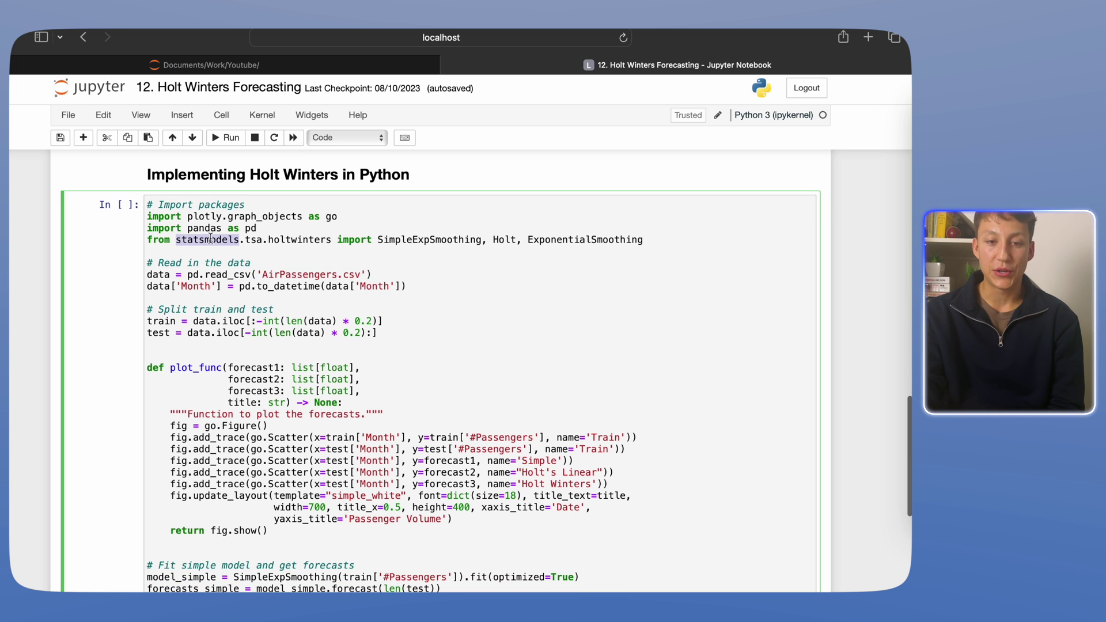
{"action": "double_click", "coordinate": [304, 239]}
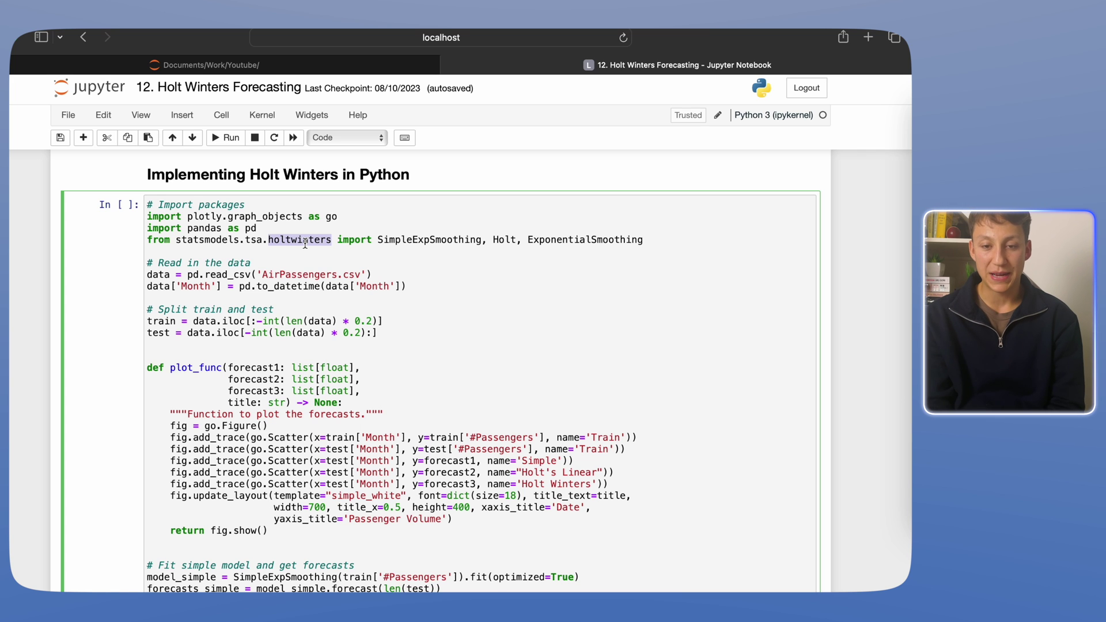
{"action": "double_click", "coordinate": [441, 239]}
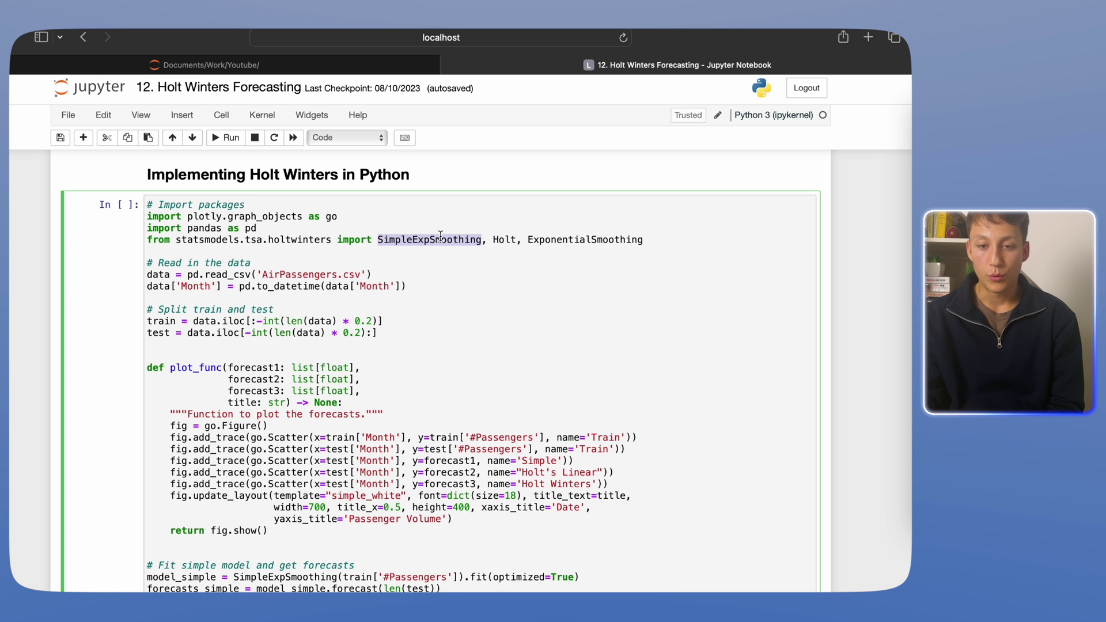
{"action": "left_click", "coordinate": [511, 240]}
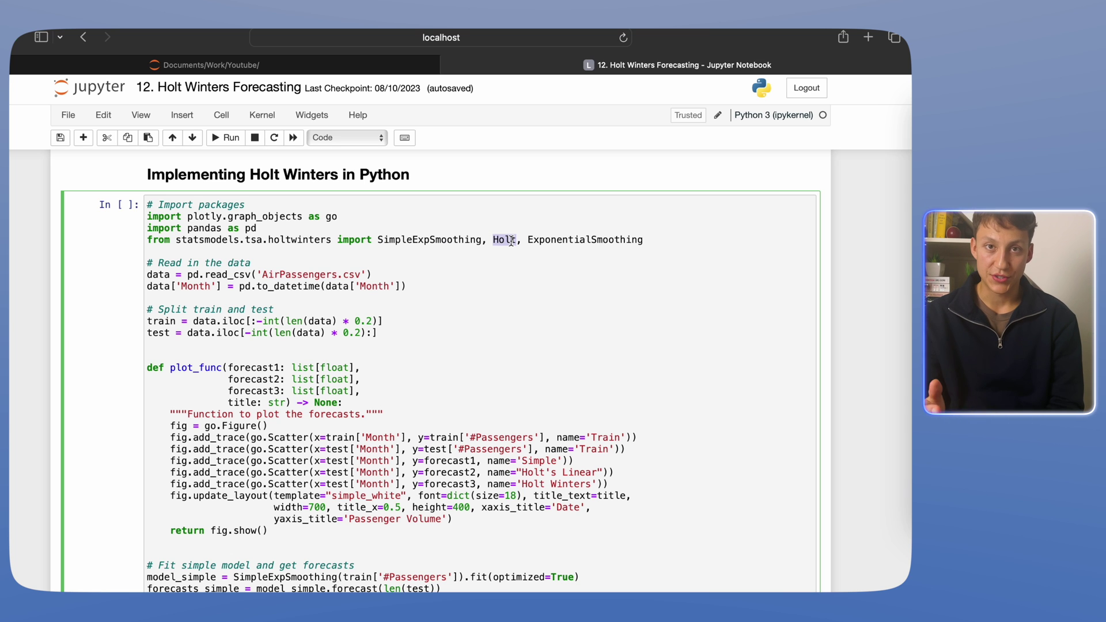
{"action": "double_click", "coordinate": [560, 240]}
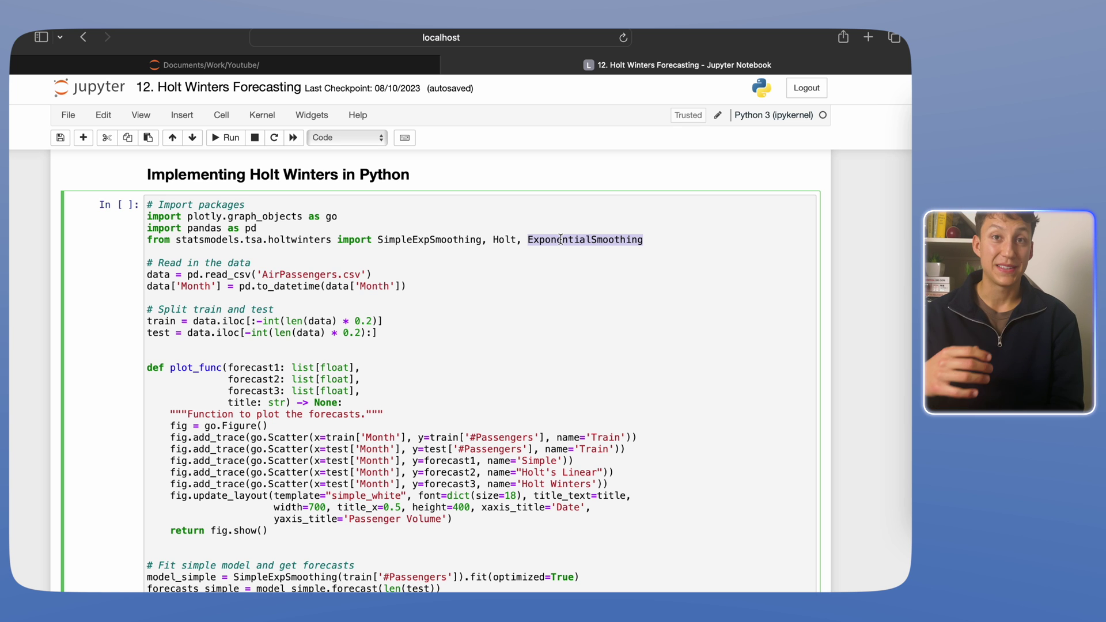
{"action": "scroll", "coordinate": [560, 240], "scroll_direction": "down", "scroll_amount": 1}
{"action": "left_click_drag", "start_coordinate": [406, 272], "coordinate": [150, 259]}
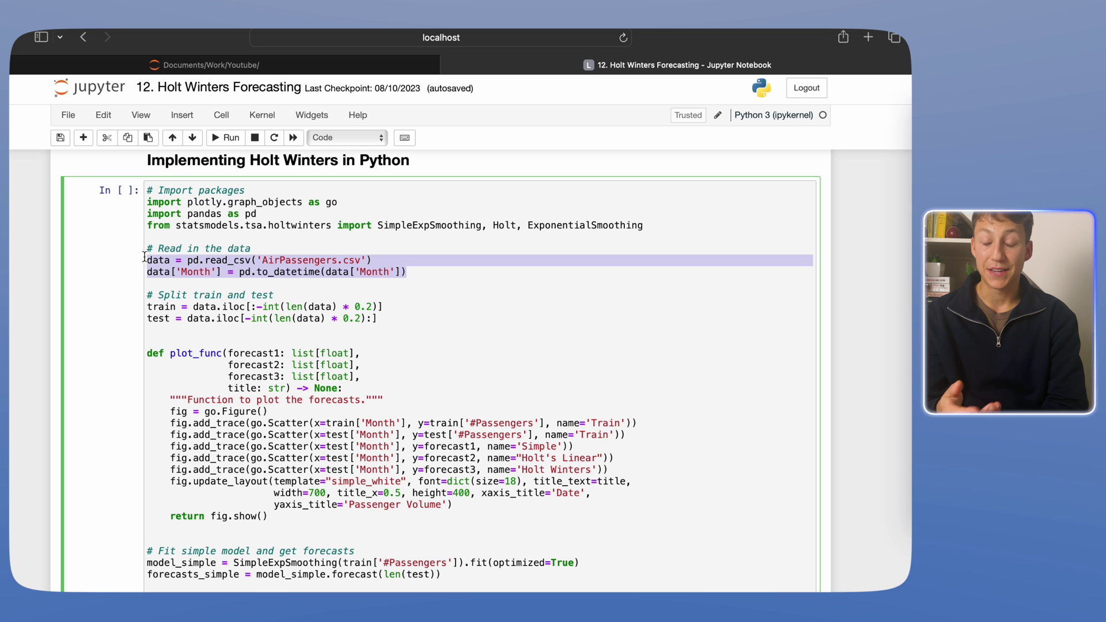
{"action": "scroll", "coordinate": [144, 257], "scroll_direction": "down", "scroll_amount": 2}
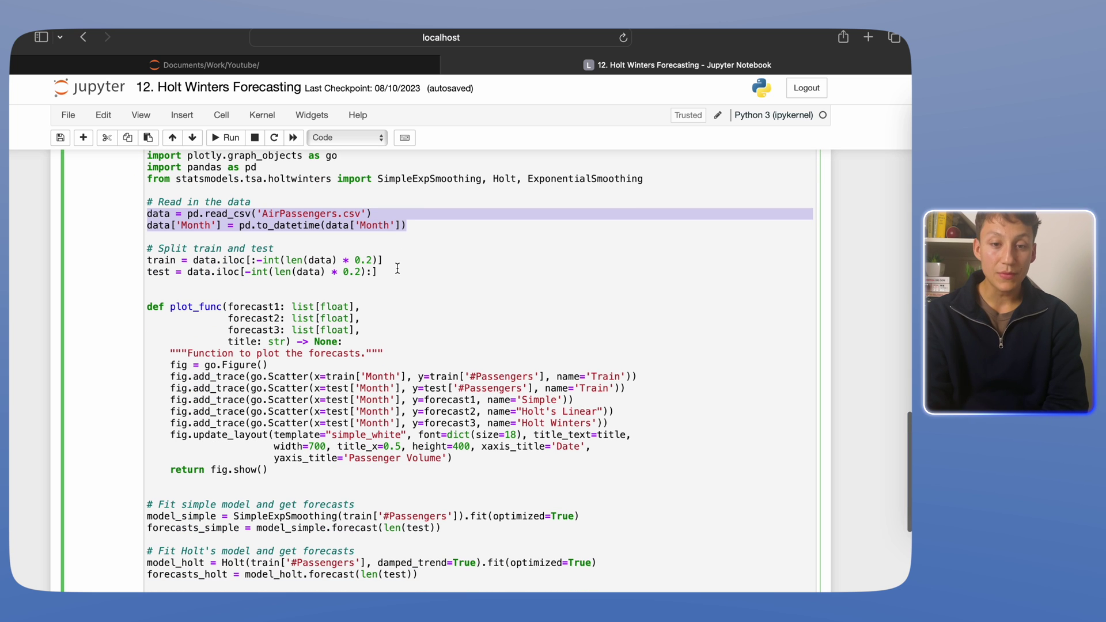
{"action": "left_click_drag", "start_coordinate": [398, 268], "coordinate": [126, 260]}
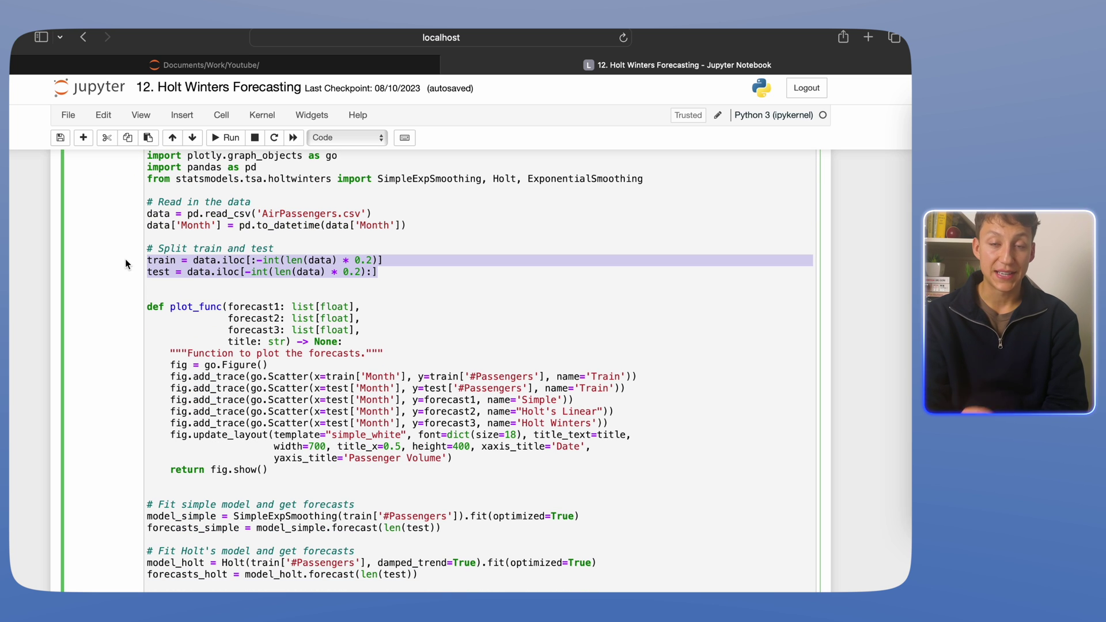
{"action": "scroll", "coordinate": [126, 258], "scroll_direction": "down", "scroll_amount": 2}
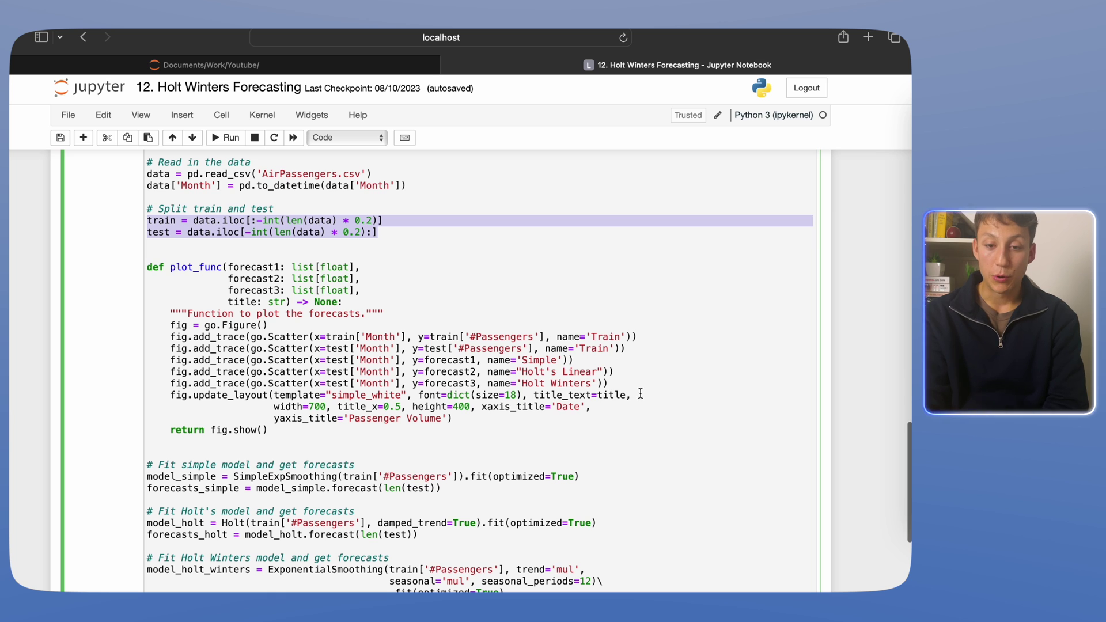
{"action": "left_click_drag", "start_coordinate": [641, 394], "coordinate": [60, 330]}
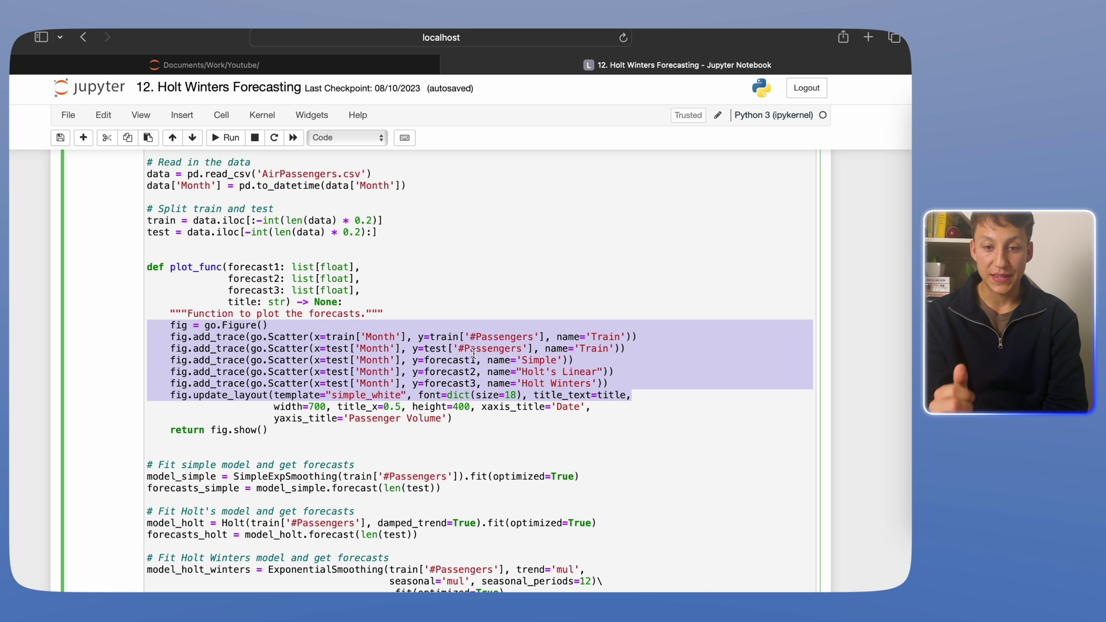
Highlight the Linear trace name, the three model-fitting blocks, and SimpleExpSmoothing in the simple model.
{"action": "left_click", "coordinate": [539, 364]}
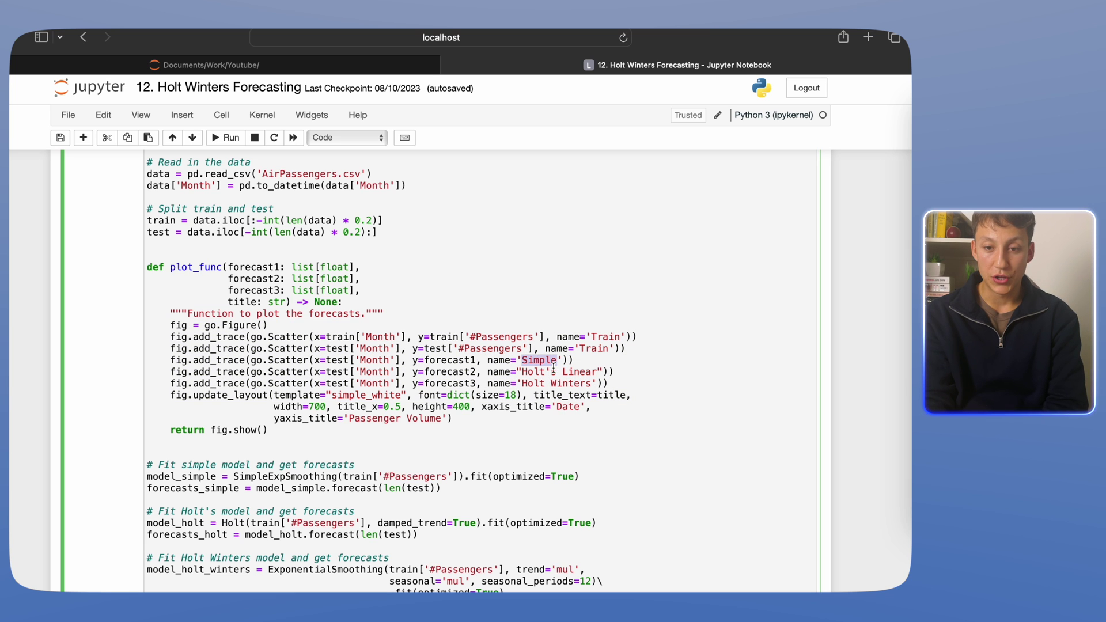
{"action": "double_click", "coordinate": [563, 373]}
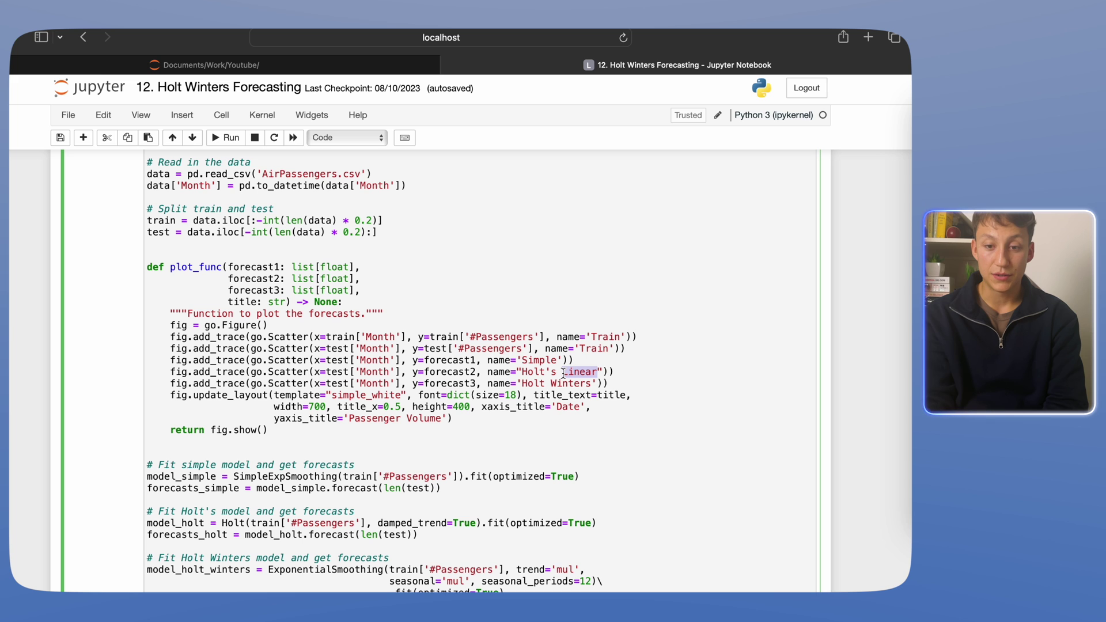
{"action": "left_click", "coordinate": [562, 374]}
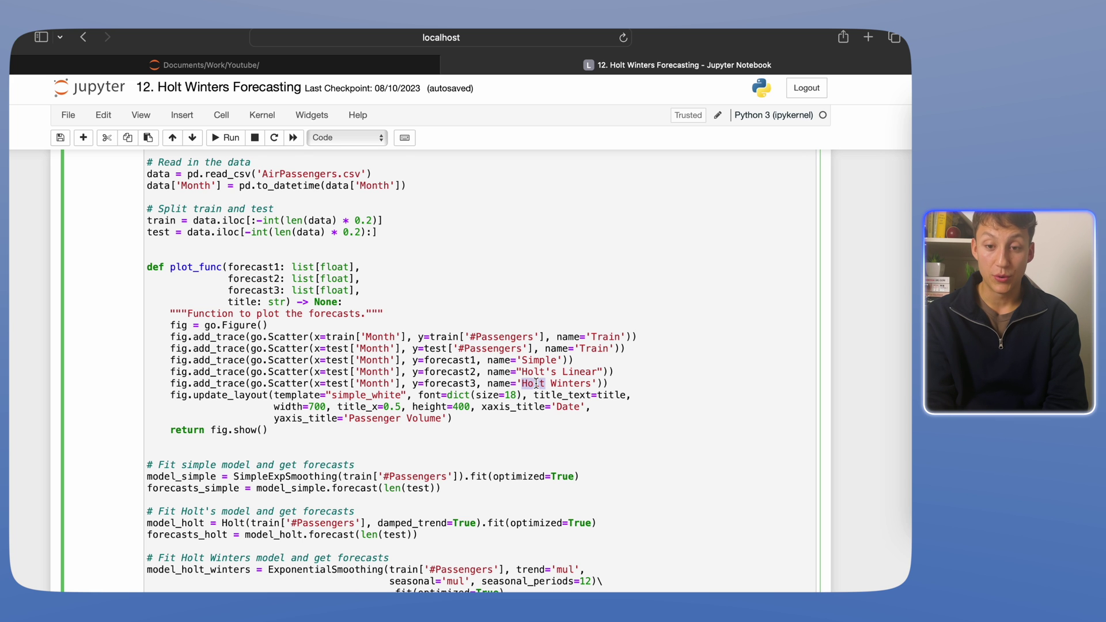
{"action": "scroll", "coordinate": [537, 383], "scroll_direction": "down", "scroll_amount": 5}
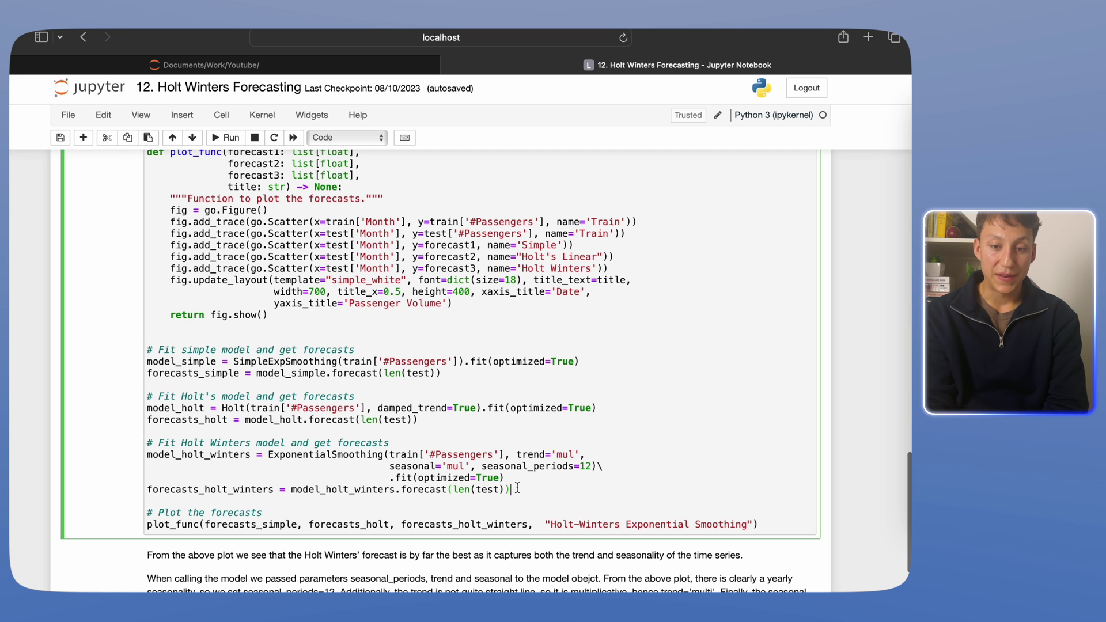
{"action": "left_click_drag", "start_coordinate": [510, 490], "coordinate": [158, 362]}
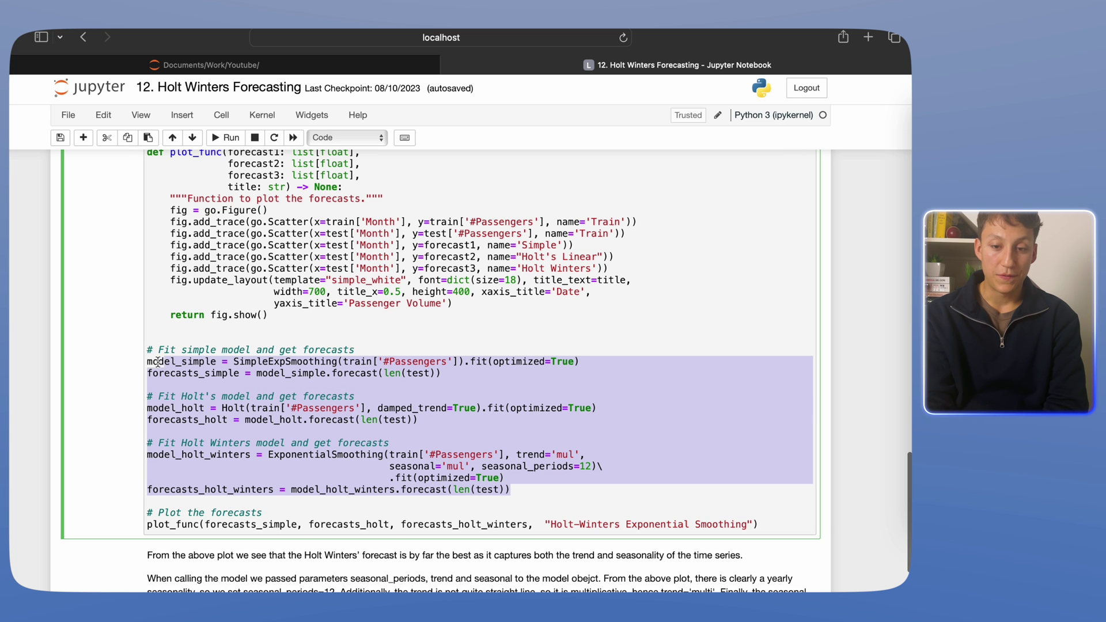
{"action": "left_click", "coordinate": [301, 362]}
{"action": "double_click", "coordinate": [301, 362]}
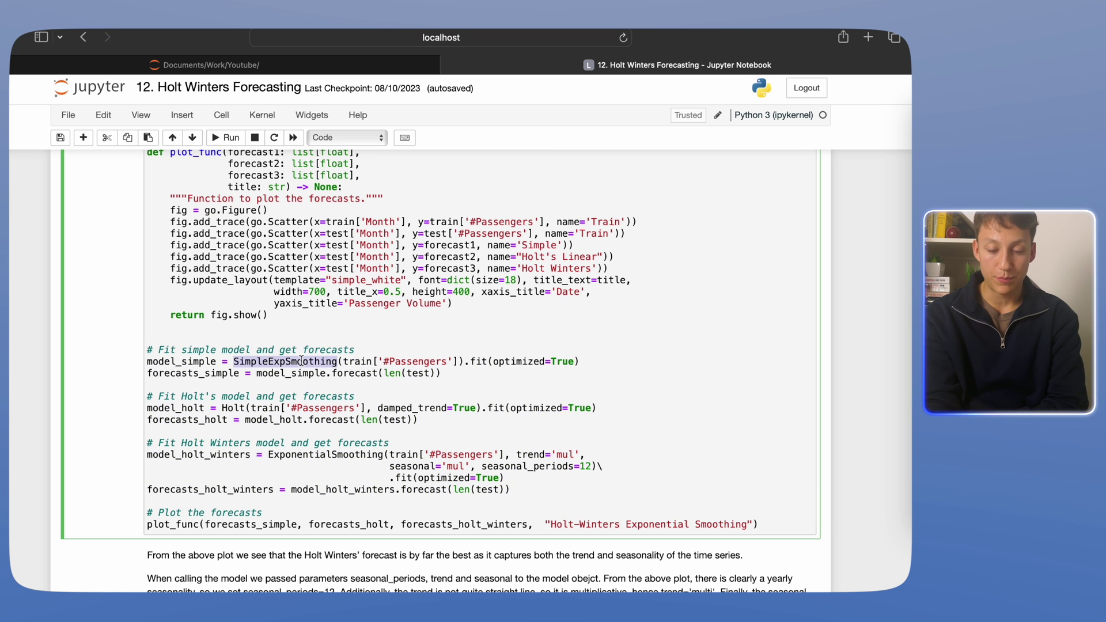
{"action": "left_click", "coordinate": [231, 418]}
Highlight the Holt Winters ExponentialSmoothing call with seasonal='mul' and seasonal_periods=12.
{"action": "double_click", "coordinate": [333, 455]}
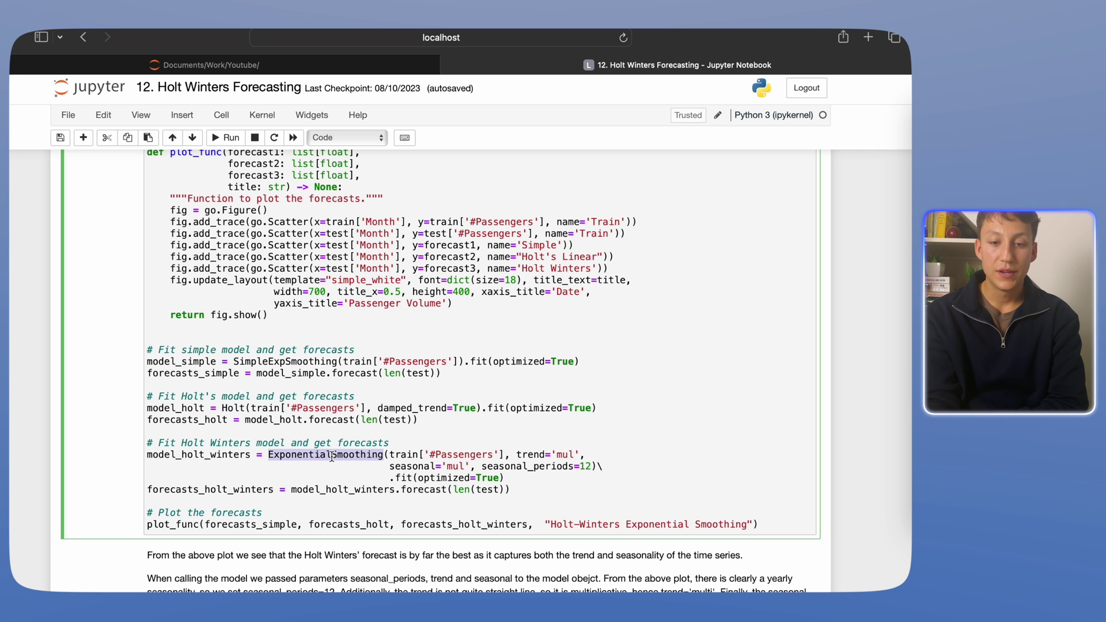
{"action": "double_click", "coordinate": [455, 466]}
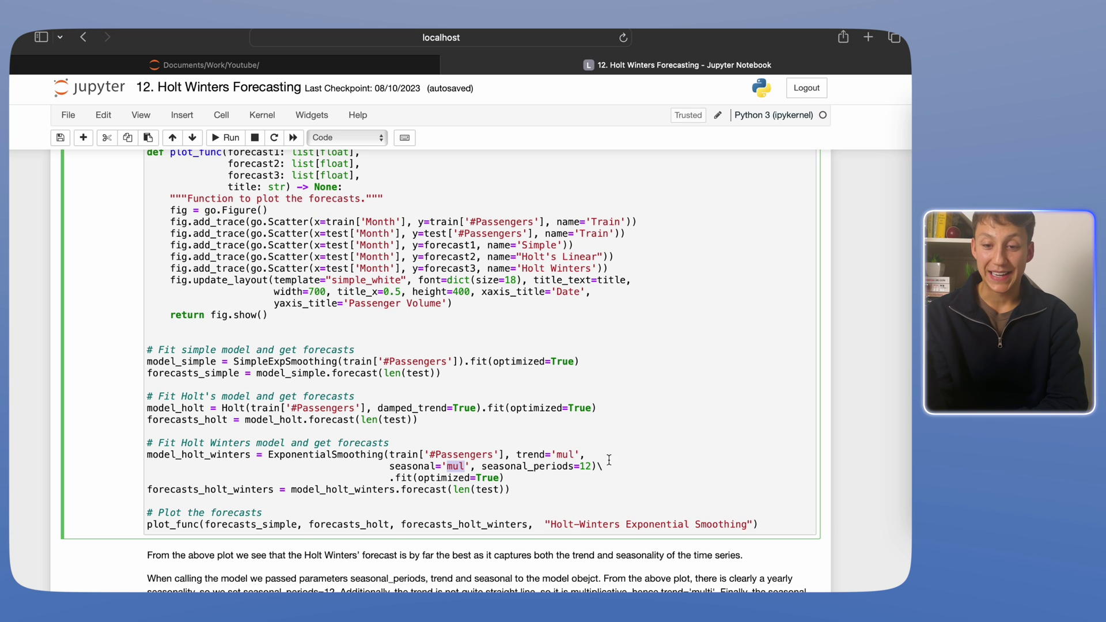
{"action": "left_click", "coordinate": [587, 465]}
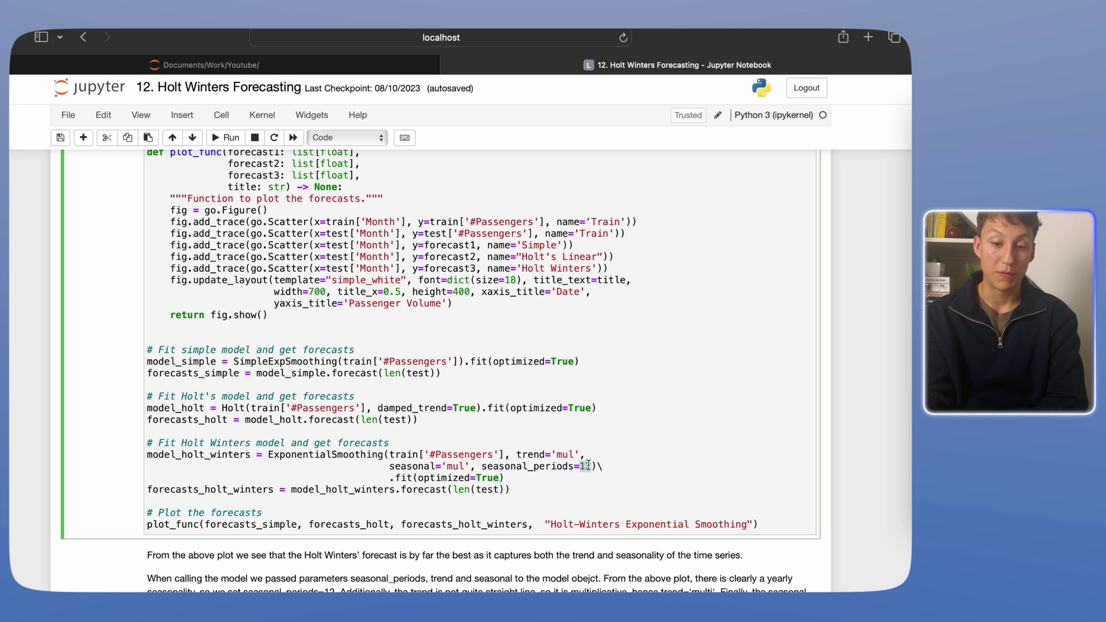
{"action": "left_click", "coordinate": [555, 477]}
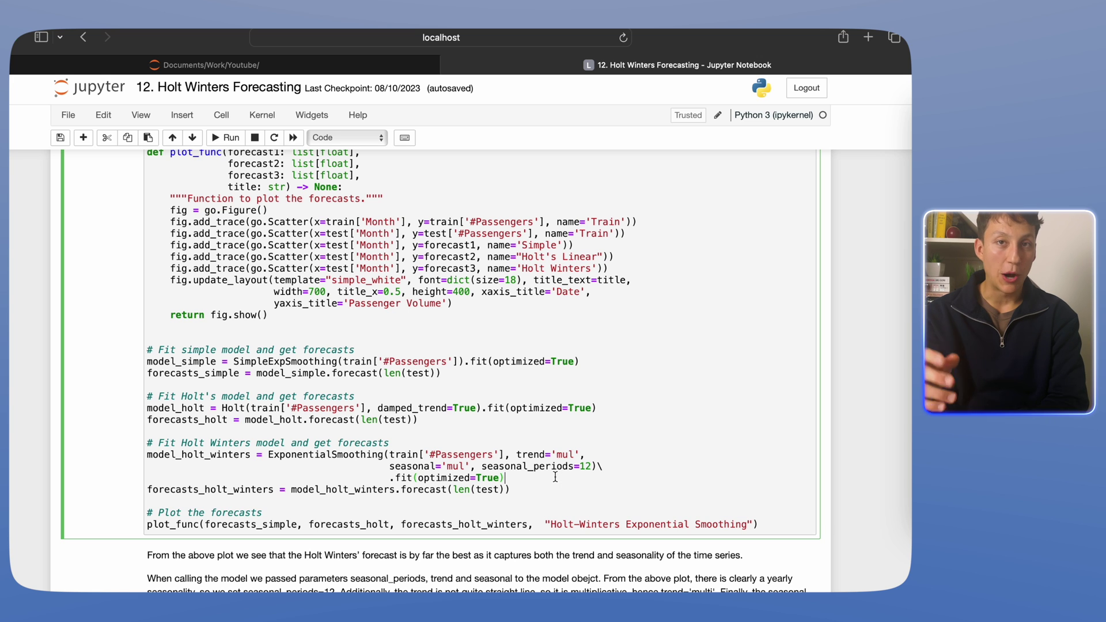
{"action": "left_click_drag", "start_coordinate": [592, 466], "coordinate": [413, 466]}
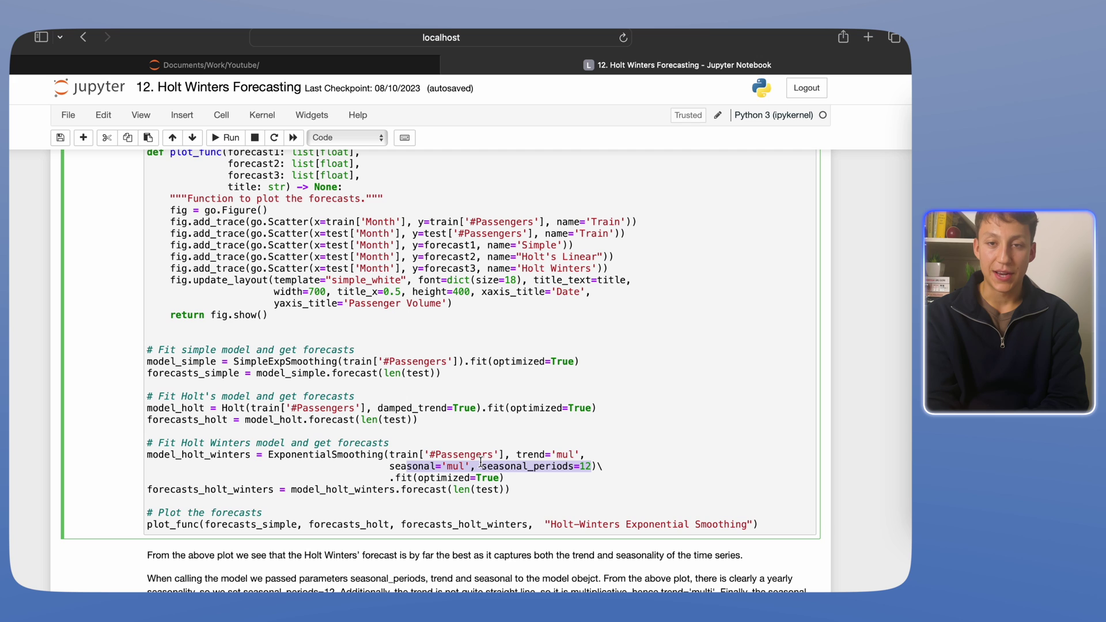
{"action": "left_click", "coordinate": [529, 455]}
Run the forecasting cell and scroll past the RuntimeWarning to the Train, Simple, Holt's Linear and Holt Winters chart.
{"action": "key", "text": "shift+Return"}
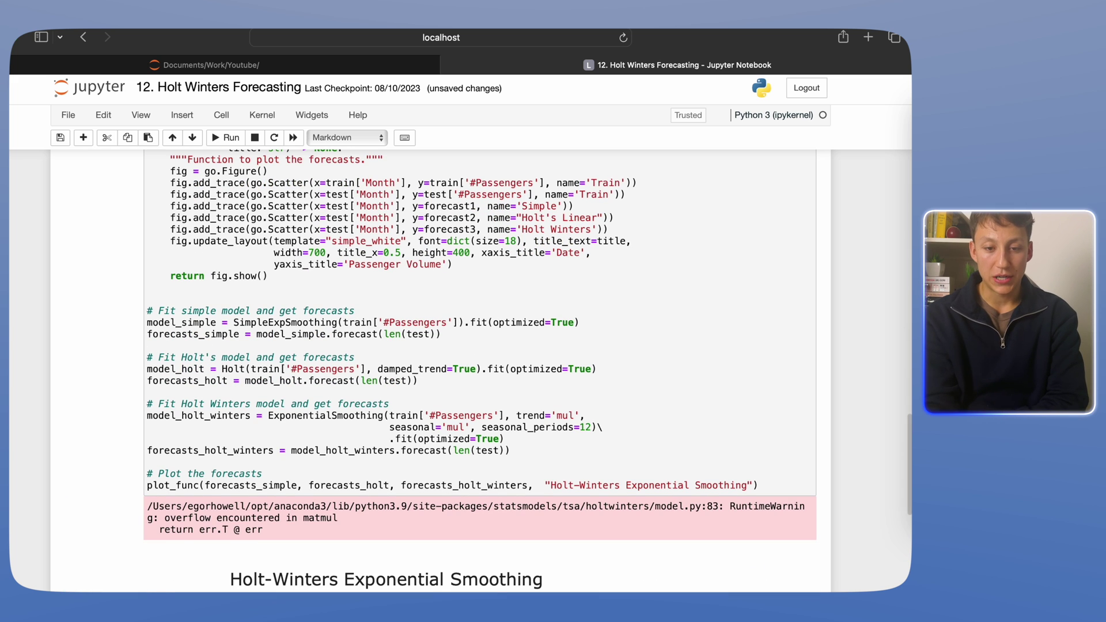
{"action": "scroll", "coordinate": [478, 369], "scroll_direction": "down", "scroll_amount": 5}
{"action": "scroll", "coordinate": [502, 484], "scroll_direction": "down", "scroll_amount": 2}
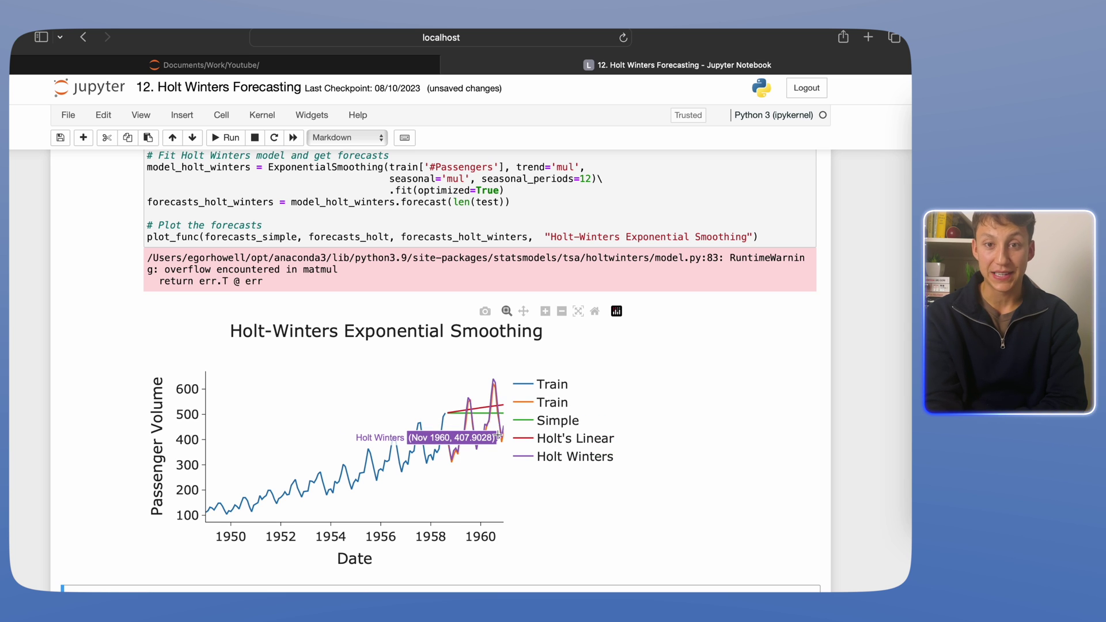
{"action": "scroll", "coordinate": [499, 437], "scroll_direction": "down", "scroll_amount": 1}
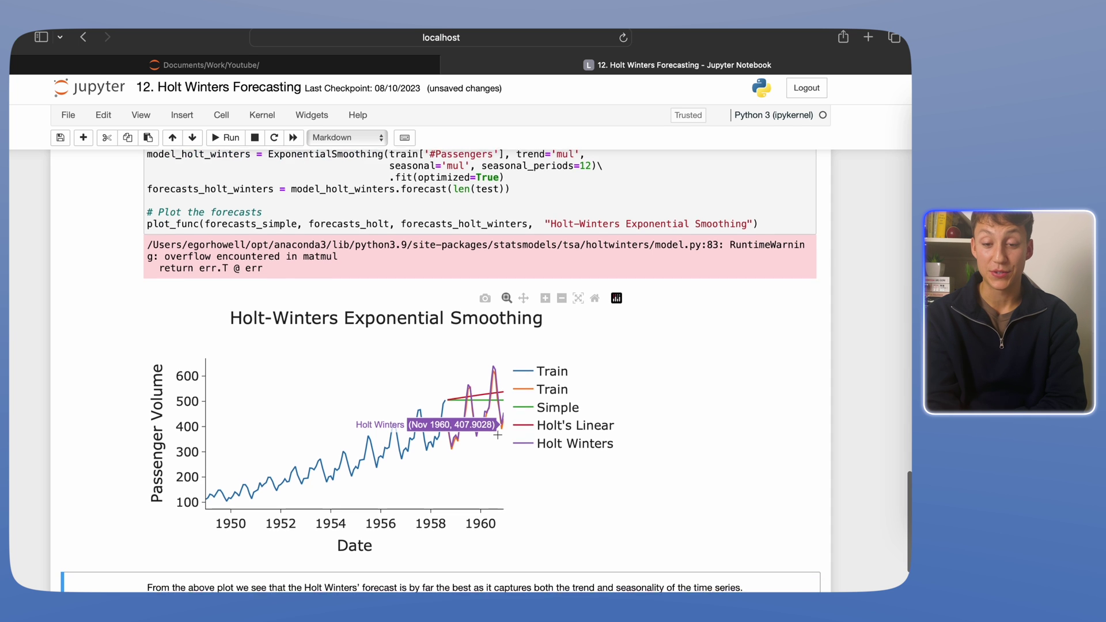
{"action": "scroll", "coordinate": [498, 435], "scroll_direction": "down", "scroll_amount": 5}
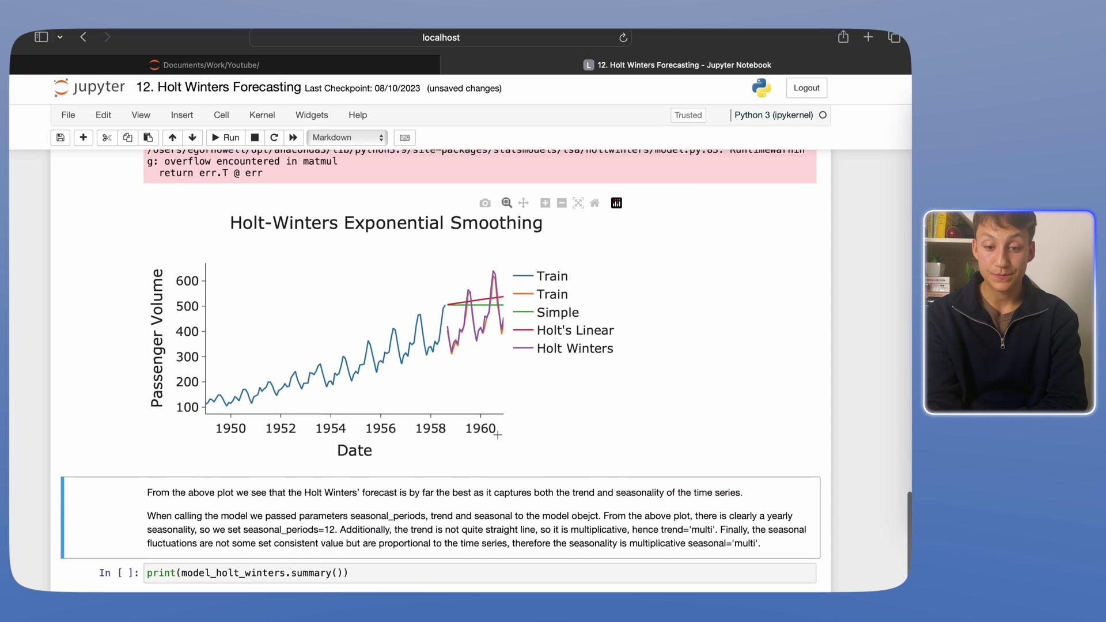
{"action": "scroll", "coordinate": [497, 434], "scroll_direction": "down", "scroll_amount": 6}
Run the print(model_holt_winters.summary()) cell and scroll to the ExponentialSmoothing Model Results table.
{"action": "left_click", "coordinate": [406, 476]}
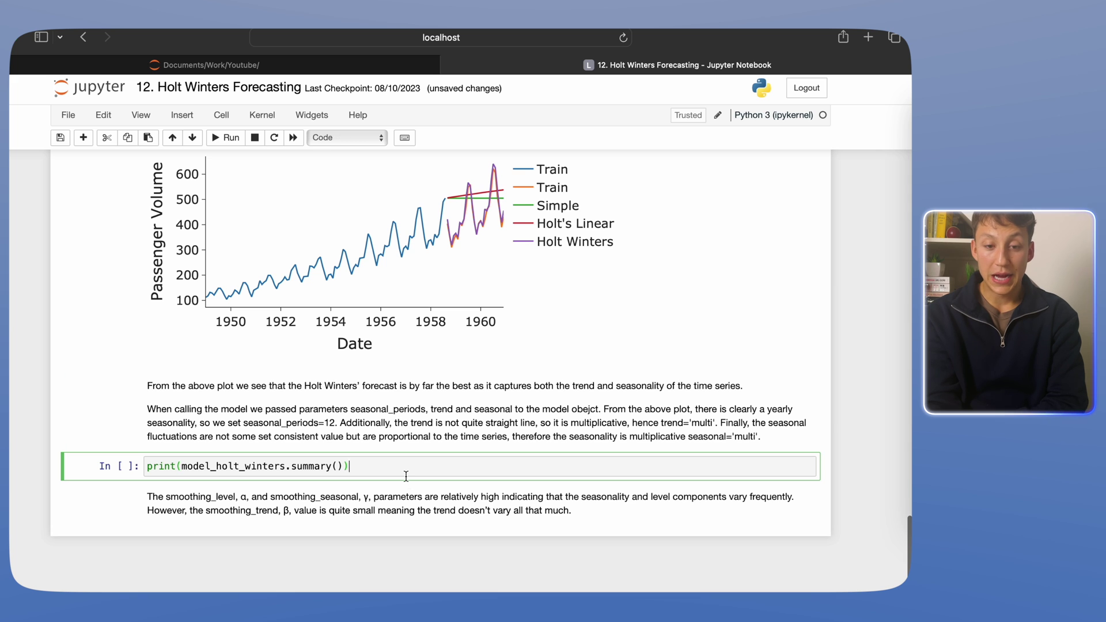
{"action": "key", "text": "shift+Return"}
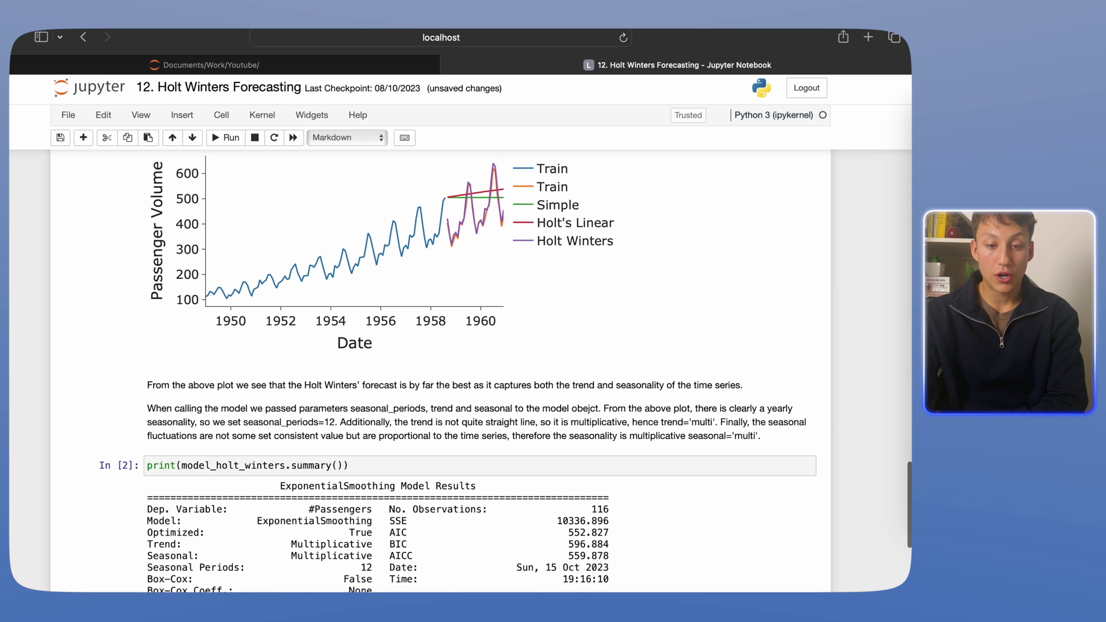
{"action": "scroll", "coordinate": [345, 447], "scroll_direction": "down", "scroll_amount": 2}
{"action": "scroll", "coordinate": [346, 451], "scroll_direction": "down", "scroll_amount": 10}
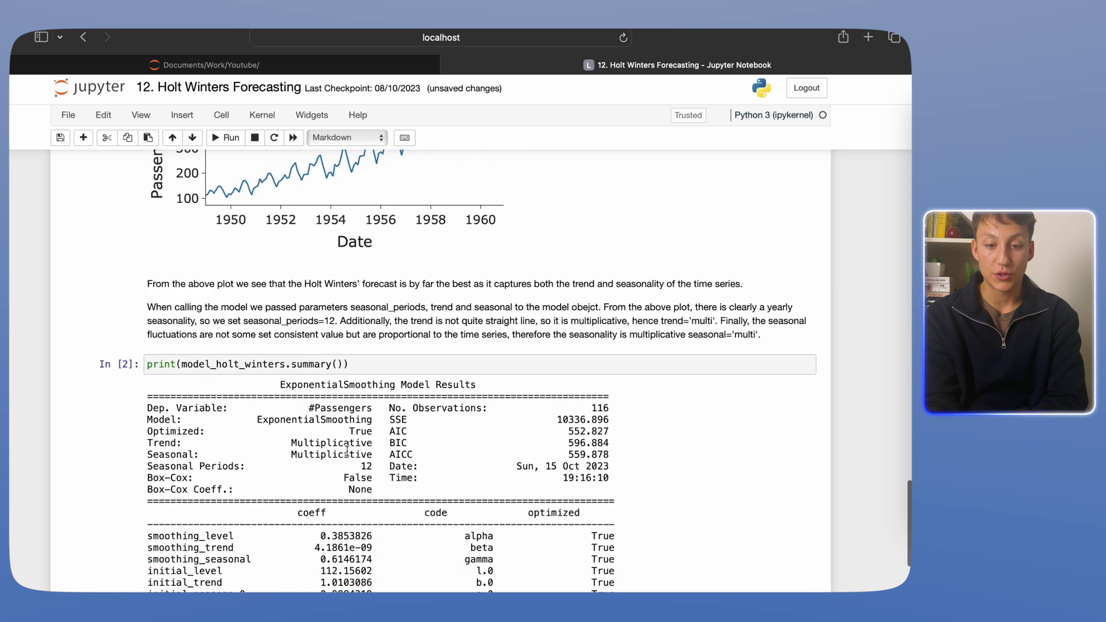
{"action": "scroll", "coordinate": [347, 461], "scroll_direction": "down", "scroll_amount": 1}
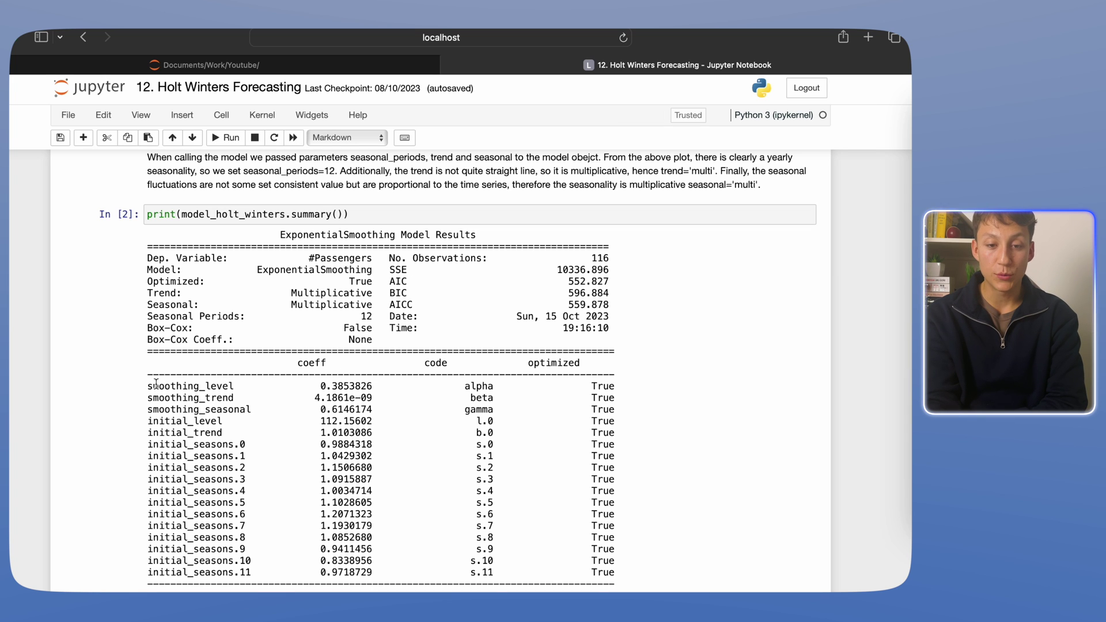
Highlight the smoothing level, trend and seasonal rows, noting the tiny 4.1861e-09 trend coefficient.
{"action": "left_click_drag", "start_coordinate": [151, 387], "coordinate": [246, 410]}
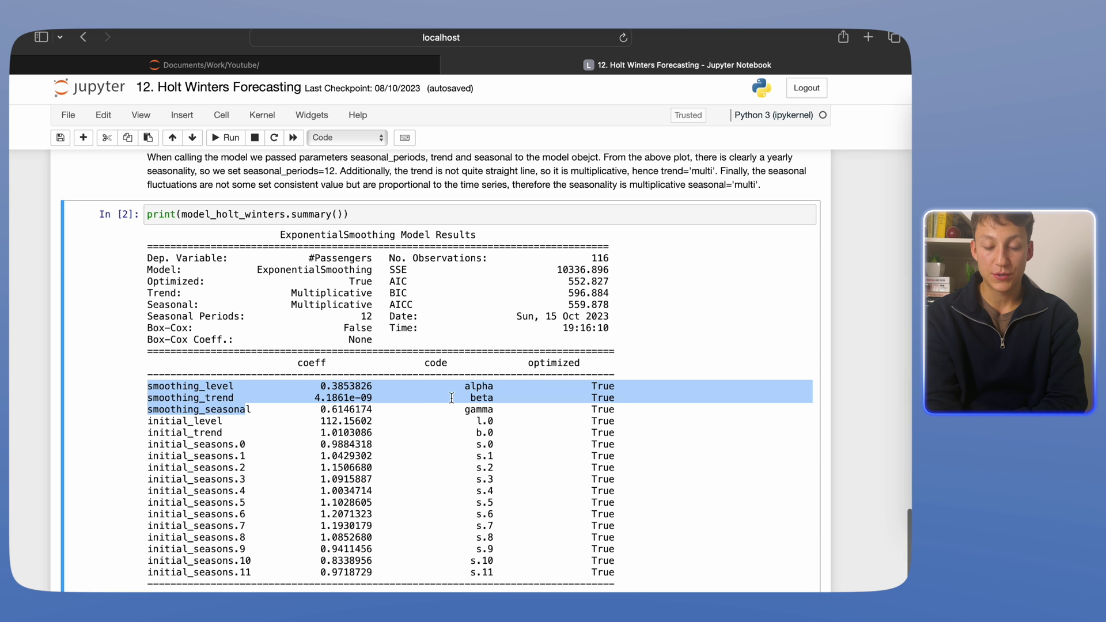
{"action": "left_click_drag", "start_coordinate": [467, 397], "coordinate": [373, 398]}
{"action": "scroll", "coordinate": [452, 394], "scroll_direction": "down", "scroll_amount": 1}
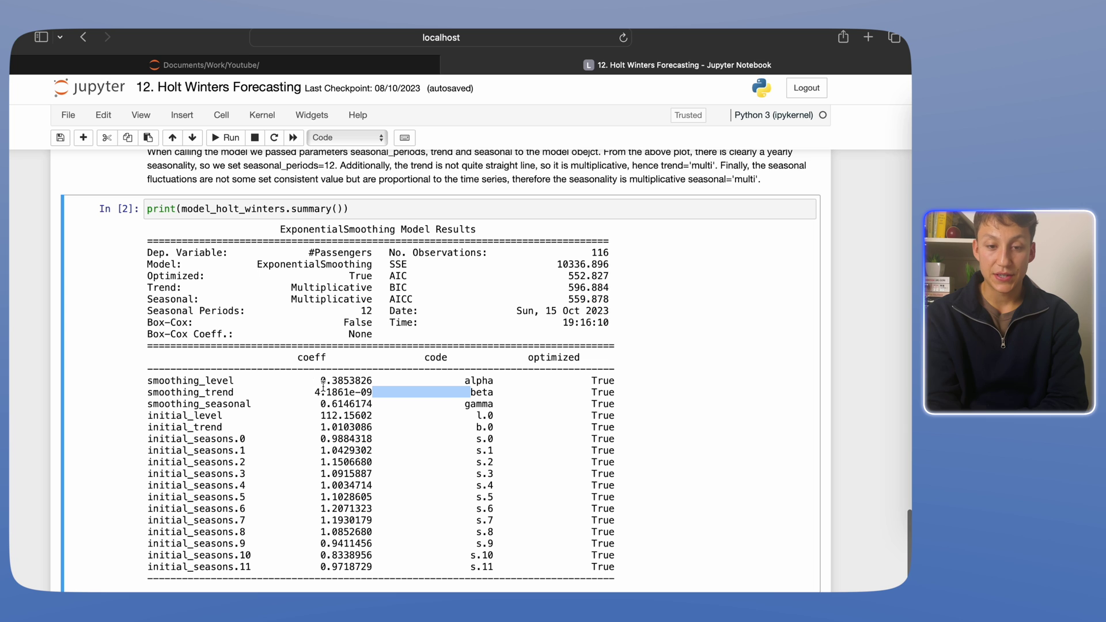
{"action": "scroll", "coordinate": [351, 403], "scroll_direction": "down", "scroll_amount": 5}
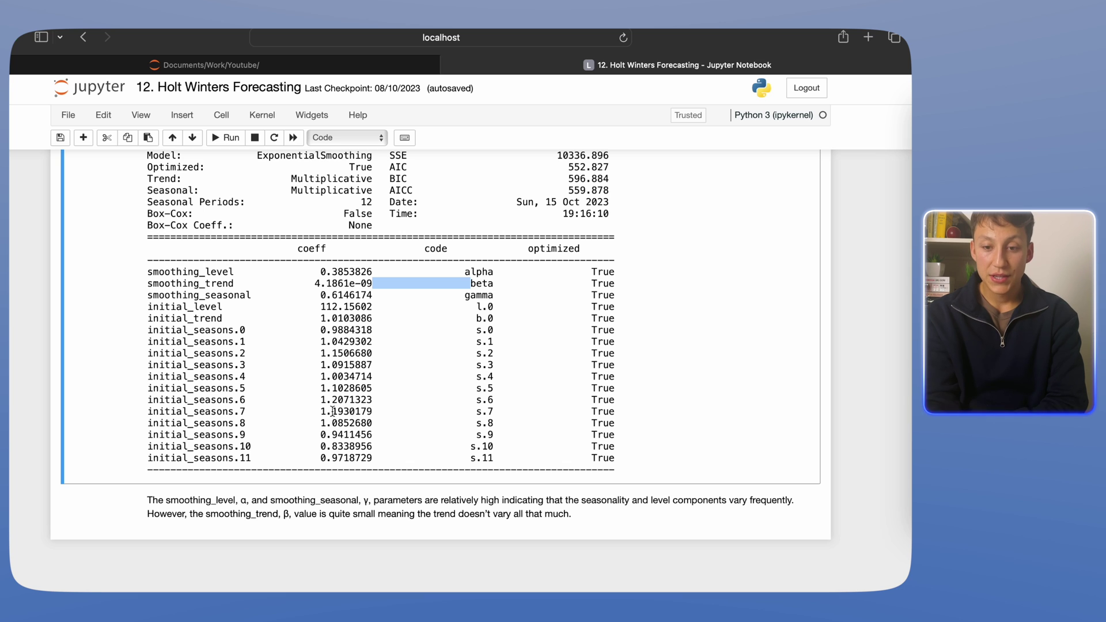
{"action": "scroll", "coordinate": [369, 386], "scroll_direction": "up", "scroll_amount": 1}
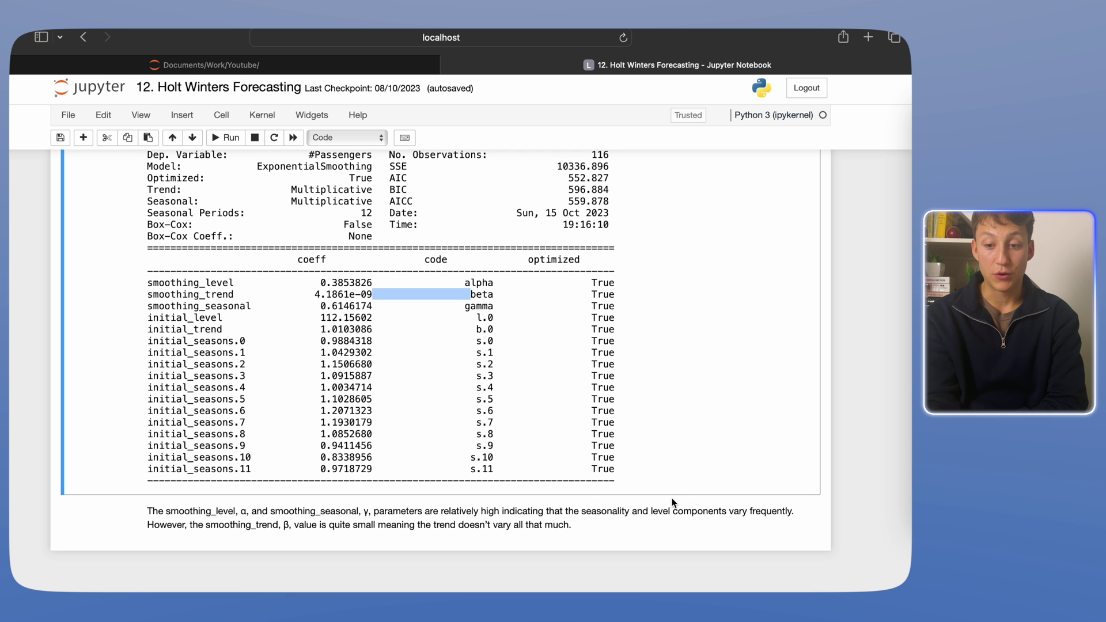
{"action": "scroll", "coordinate": [672, 503], "scroll_direction": "up", "scroll_amount": 10}
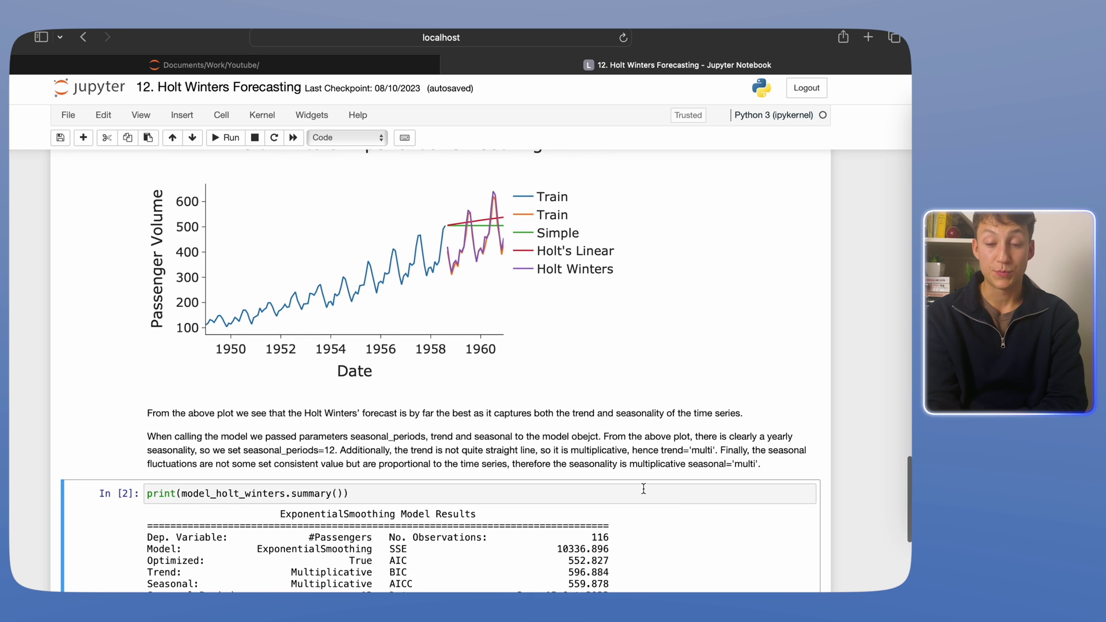
{"action": "mouse_move", "coordinate": [298, 312]}
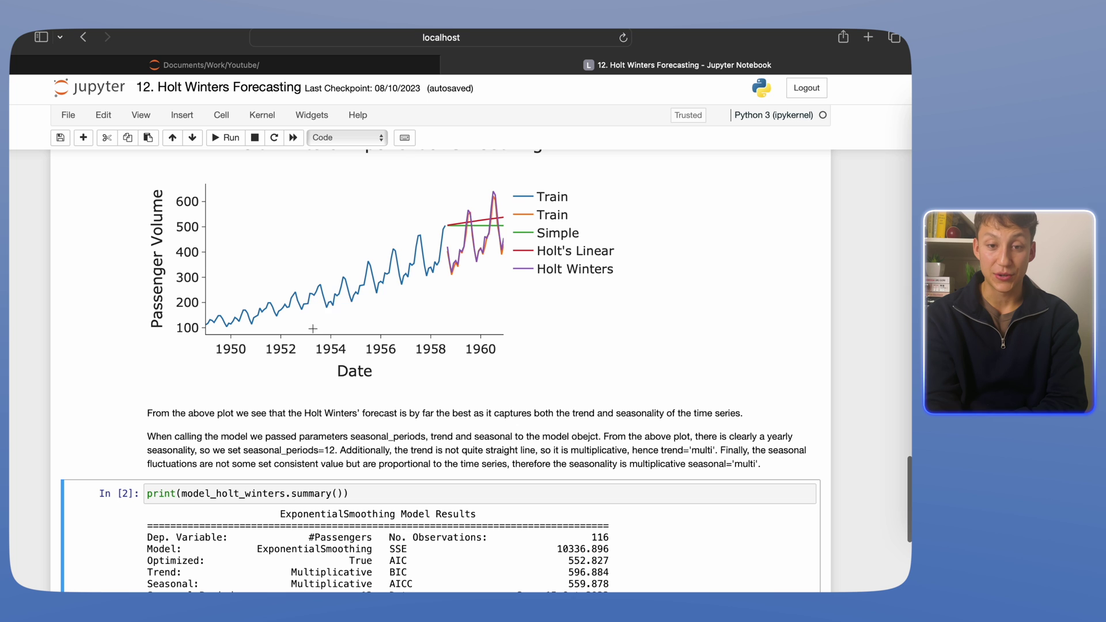
{"action": "mouse_move", "coordinate": [364, 292]}
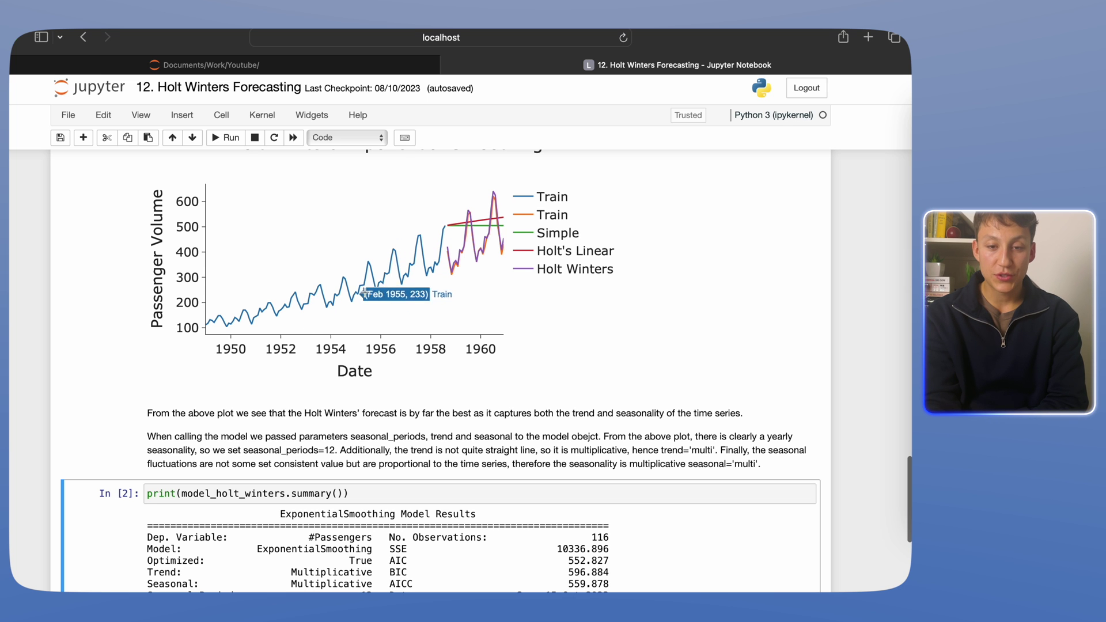
{"action": "scroll", "coordinate": [380, 299], "scroll_direction": "down", "scroll_amount": 5}
{"action": "scroll", "coordinate": [399, 308], "scroll_direction": "down", "scroll_amount": 3}
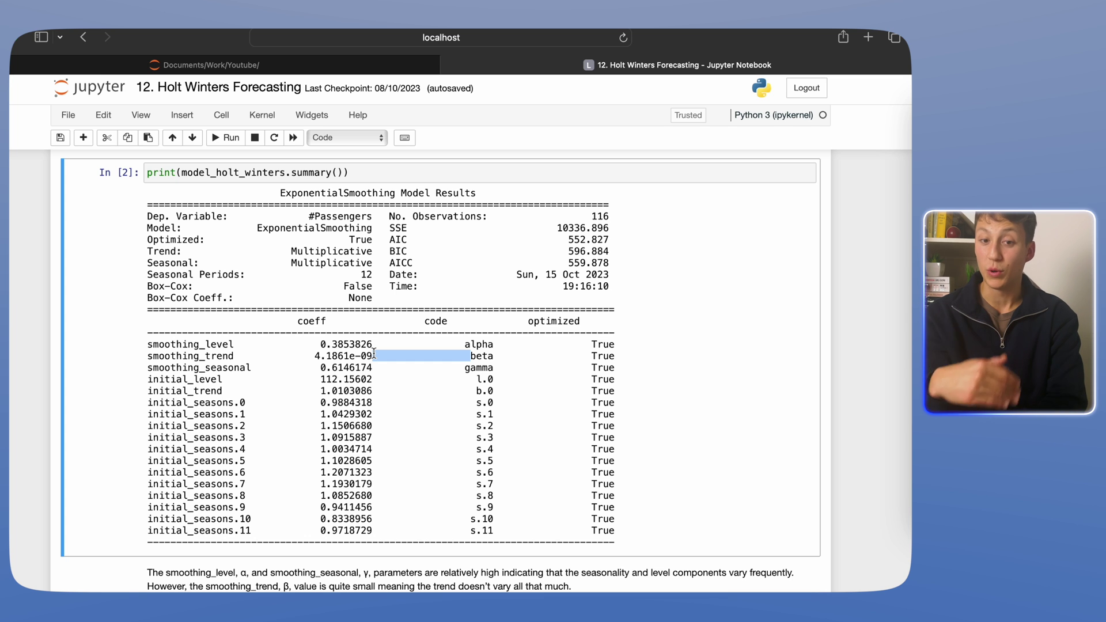
{"action": "scroll", "coordinate": [374, 353], "scroll_direction": "up", "scroll_amount": 5}
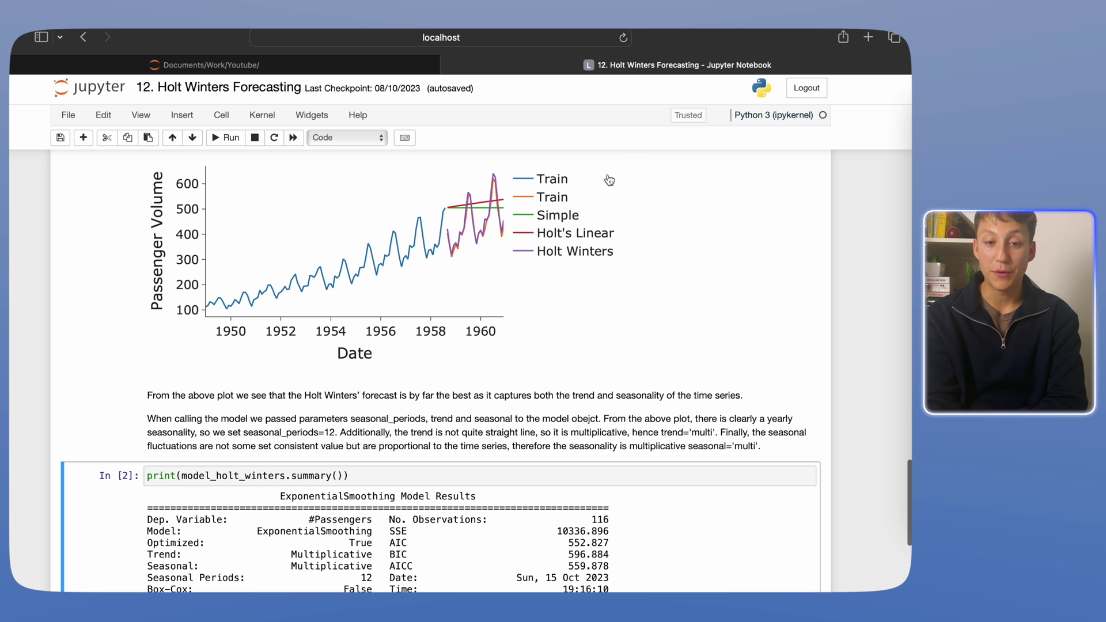
{"action": "scroll", "coordinate": [628, 159], "scroll_direction": "down", "scroll_amount": 4}
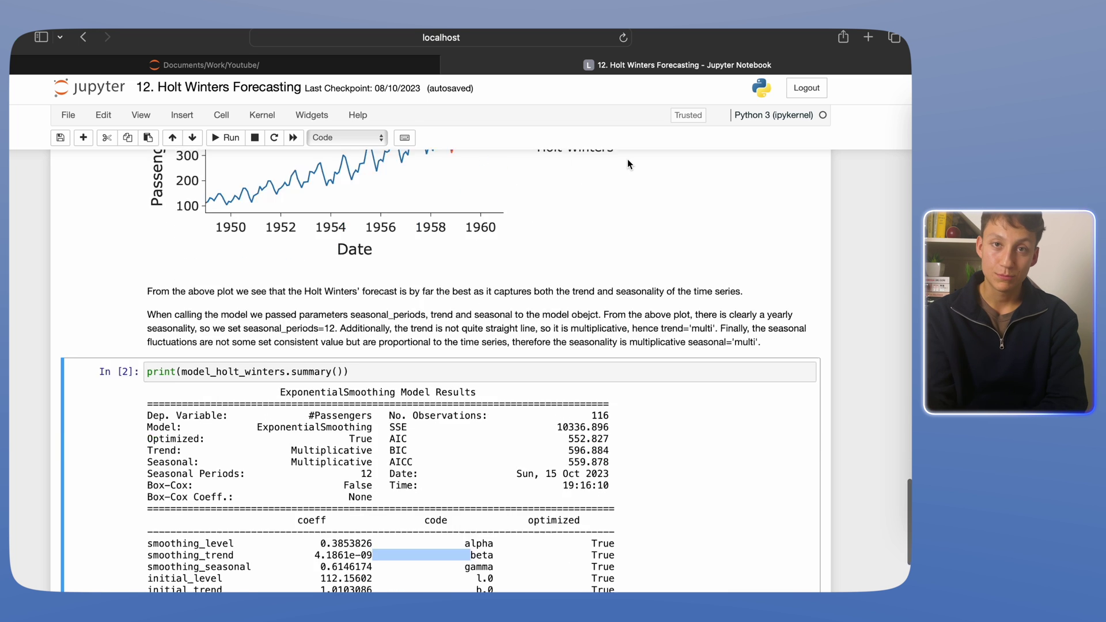